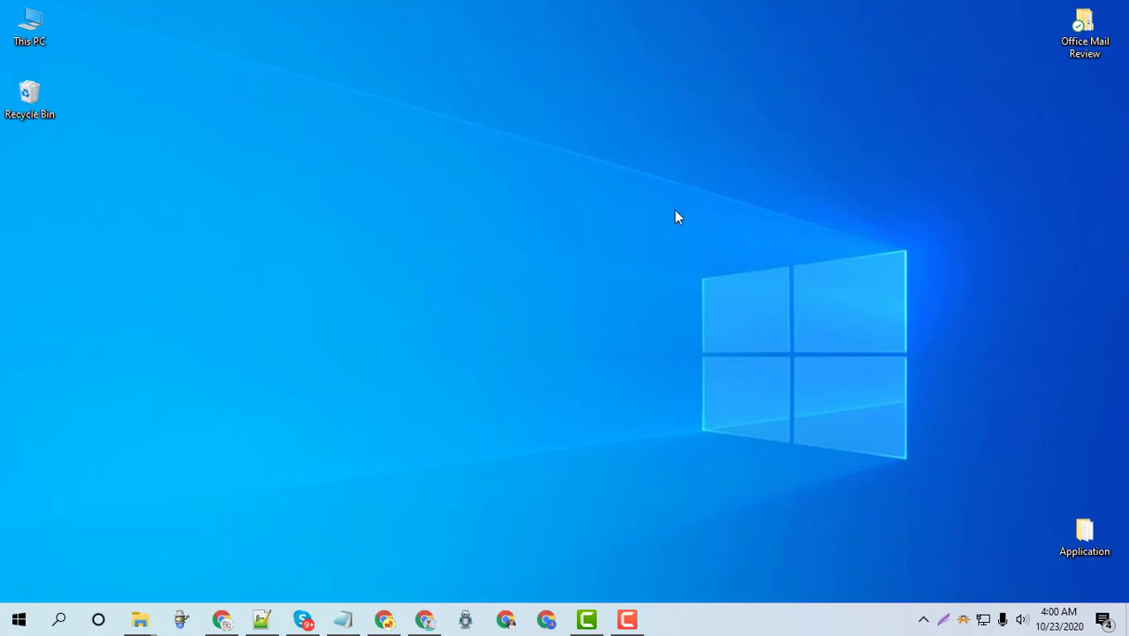
Step: Switch to Chrome and open the Easy to use Online PDF editor page saved in the Others bookmark folder
right_click(674, 216)
left_click(744, 257)
left_click(221, 619)
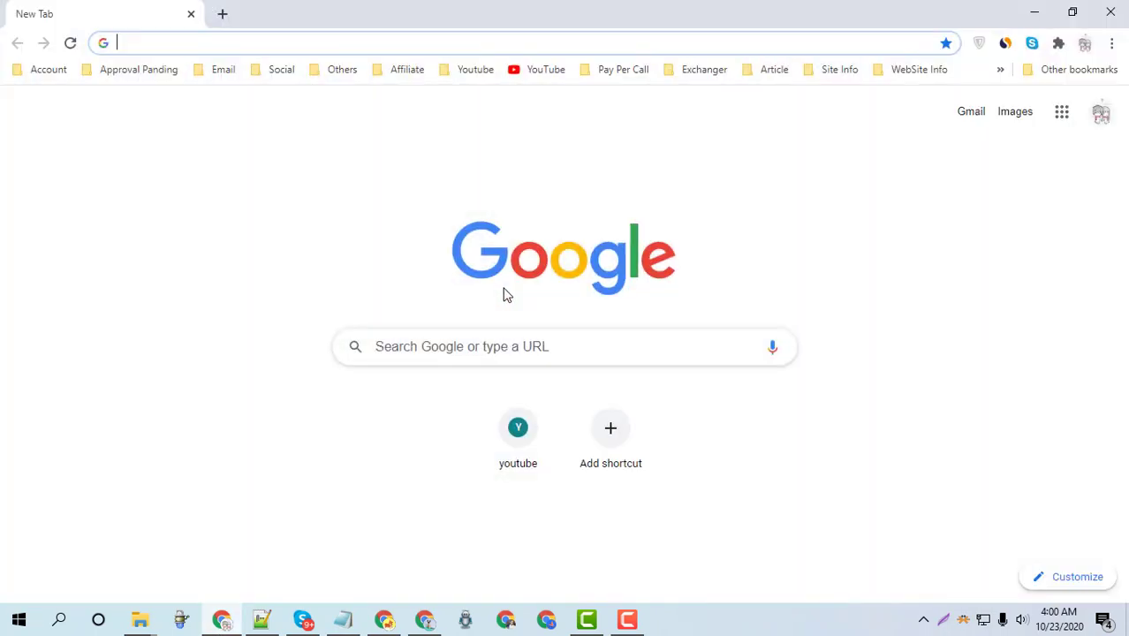
left_click(753, 204)
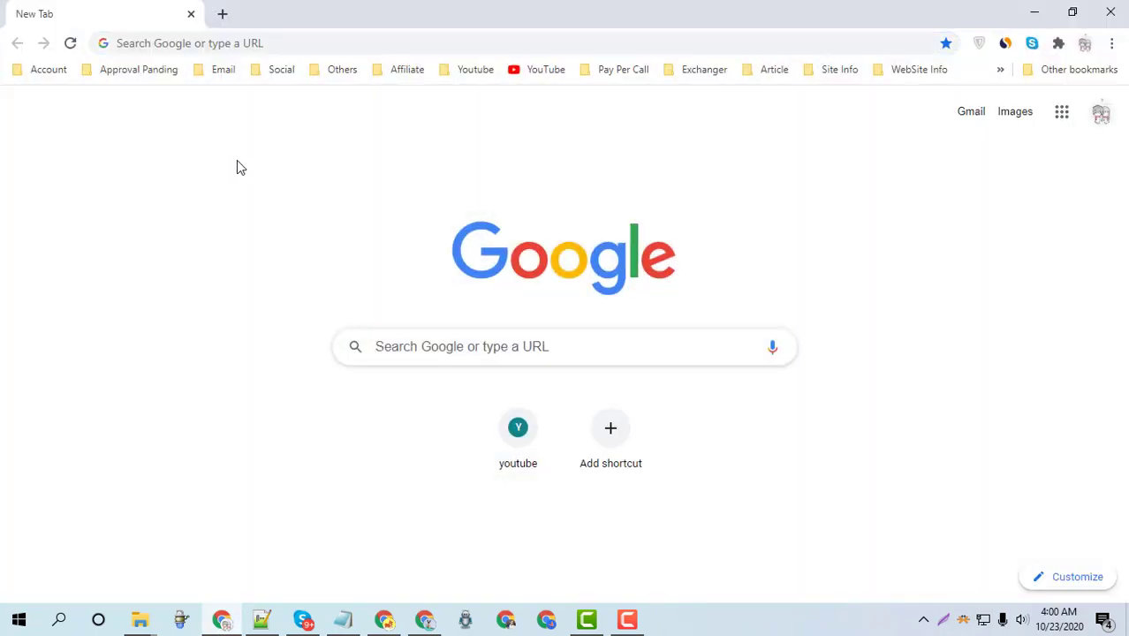
left_click(342, 69)
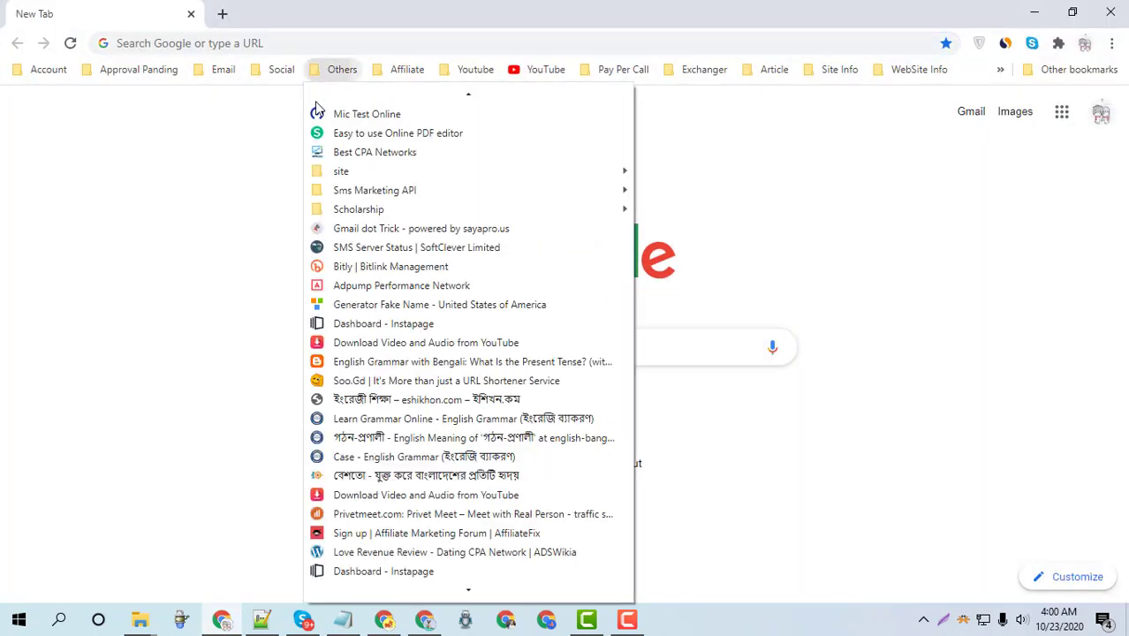
left_click(509, 132)
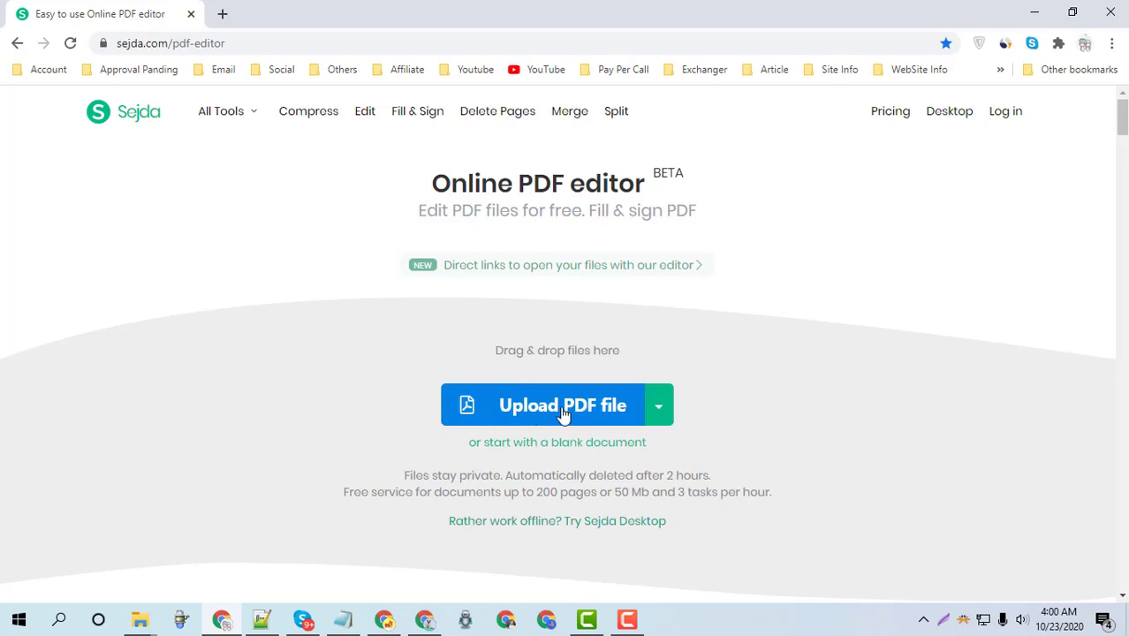
Step: Upload the PDF file "Get a $1000 PayPal gift card Trusted site." from Downloads into the Sejda editor
left_click(624, 405)
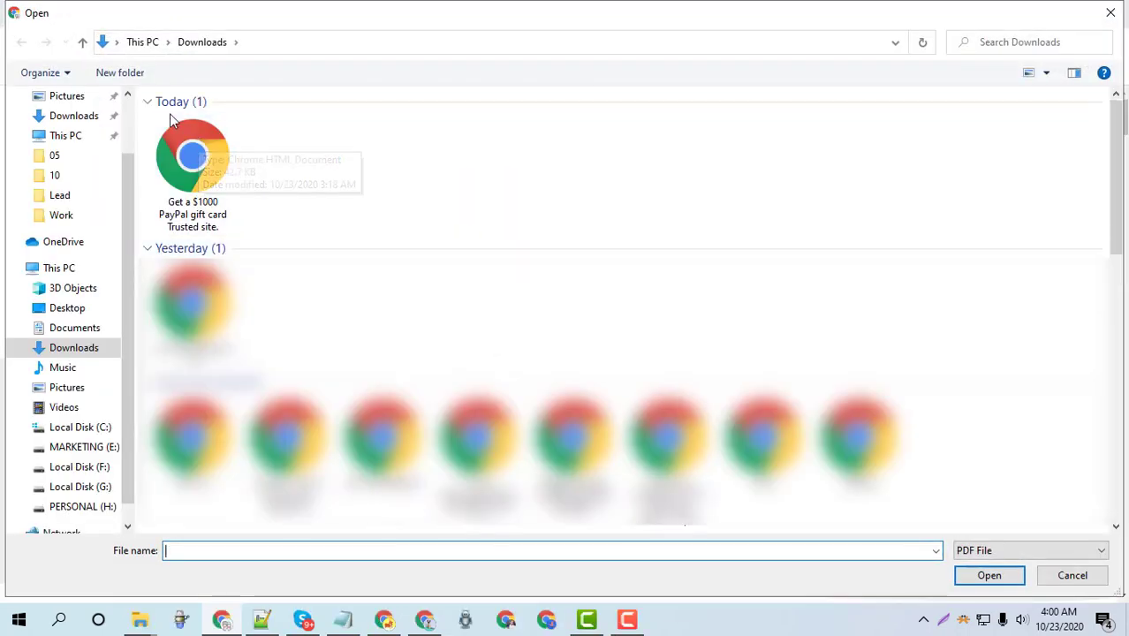
left_click(198, 145)
scroll(660, 393, "down", 2)
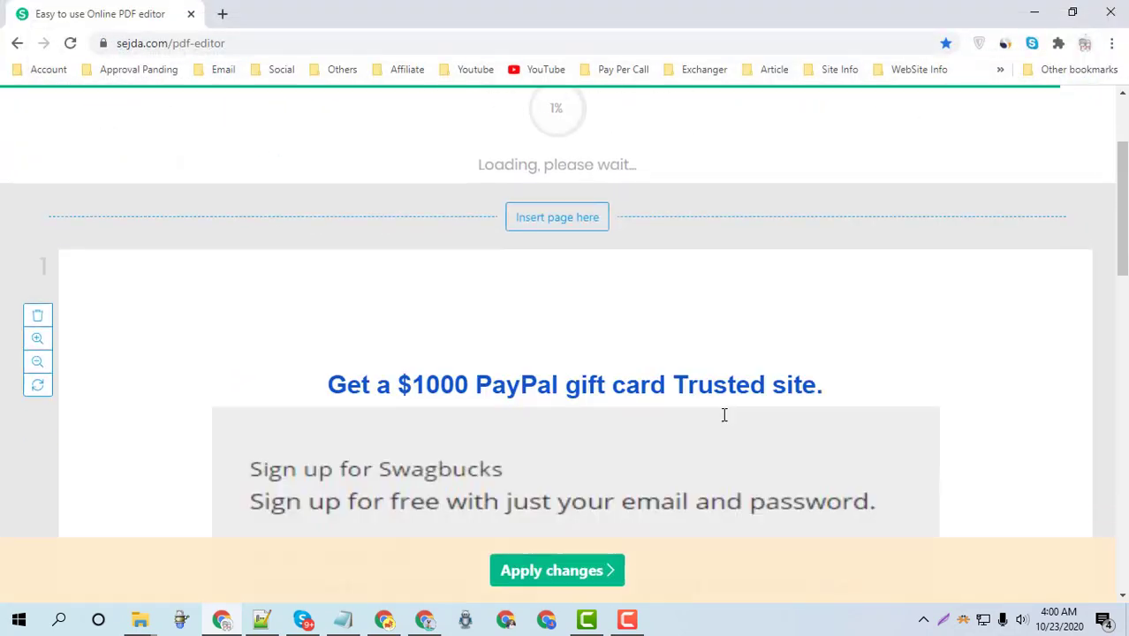
scroll(724, 414, "up", 2)
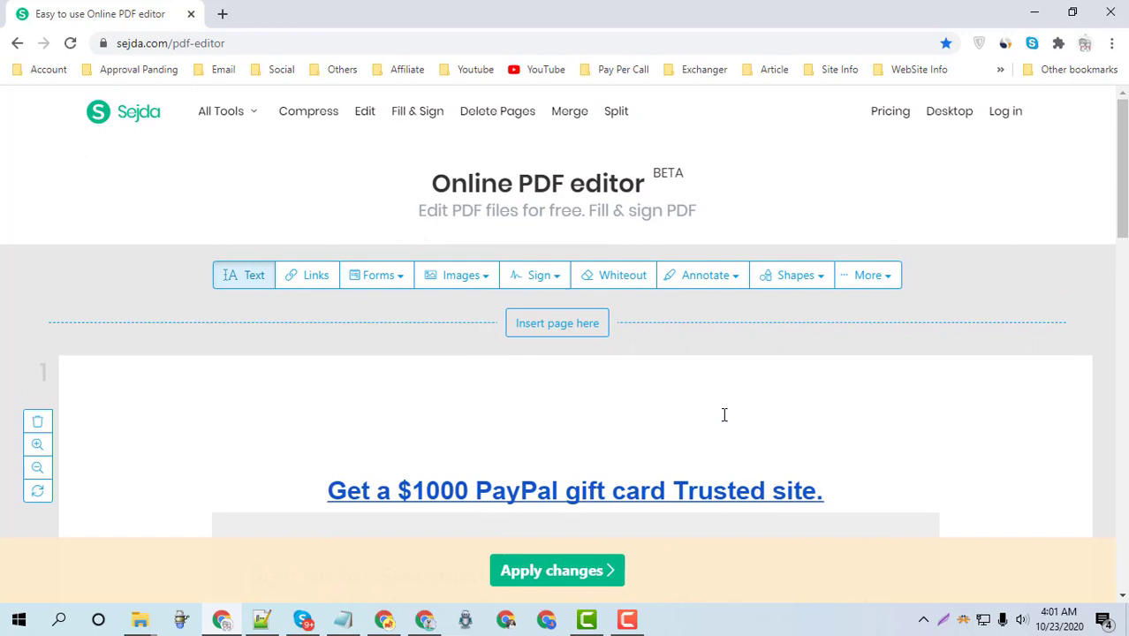
Step: Add the text "Continue" on the page just below the Sign Up Now banner
scroll(844, 371, "down", 6)
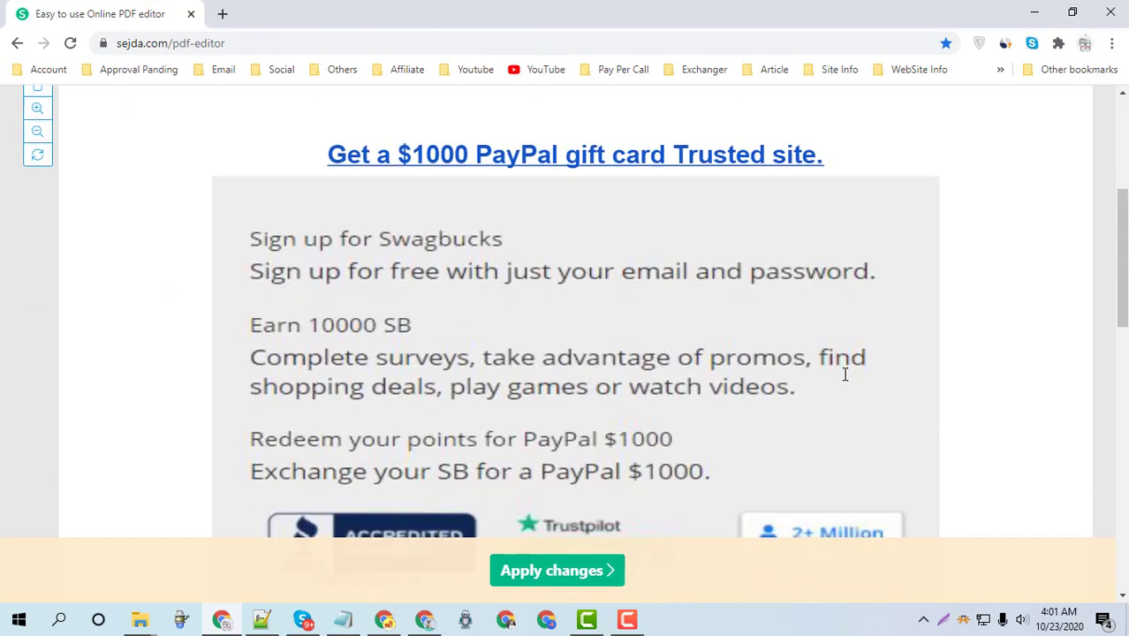
scroll(848, 371, "down", 1)
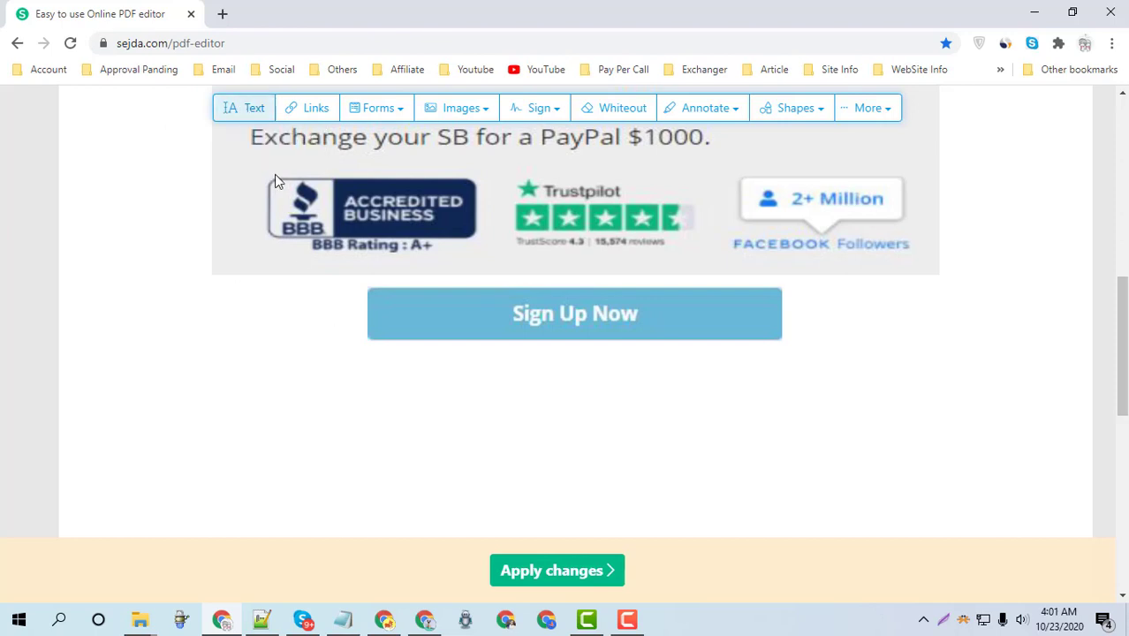
left_click(346, 396)
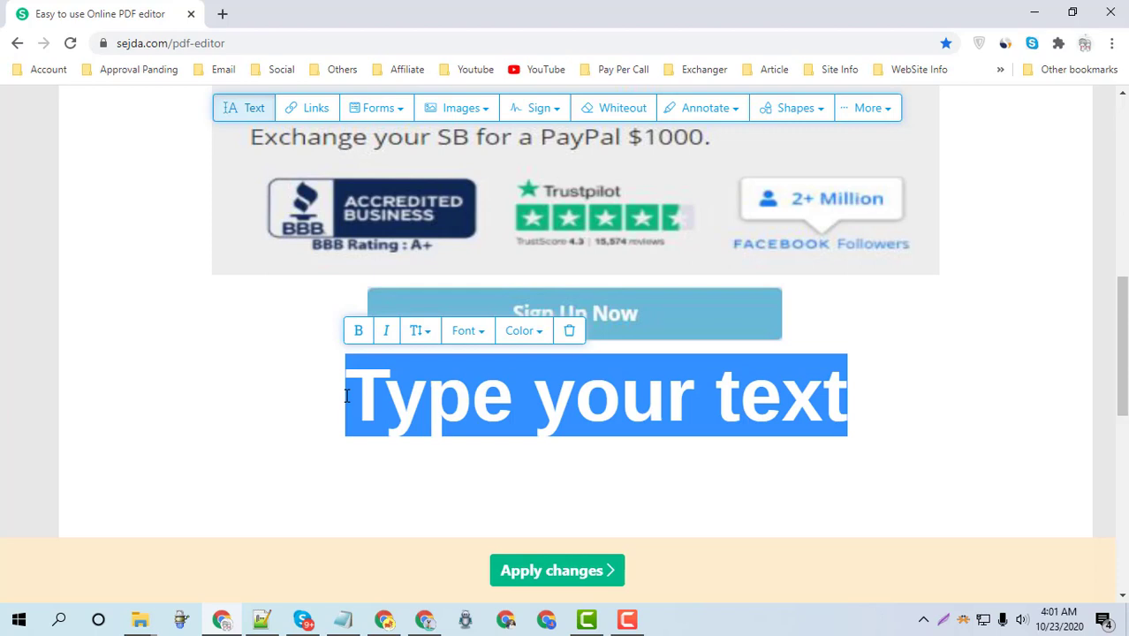
type("Contin")
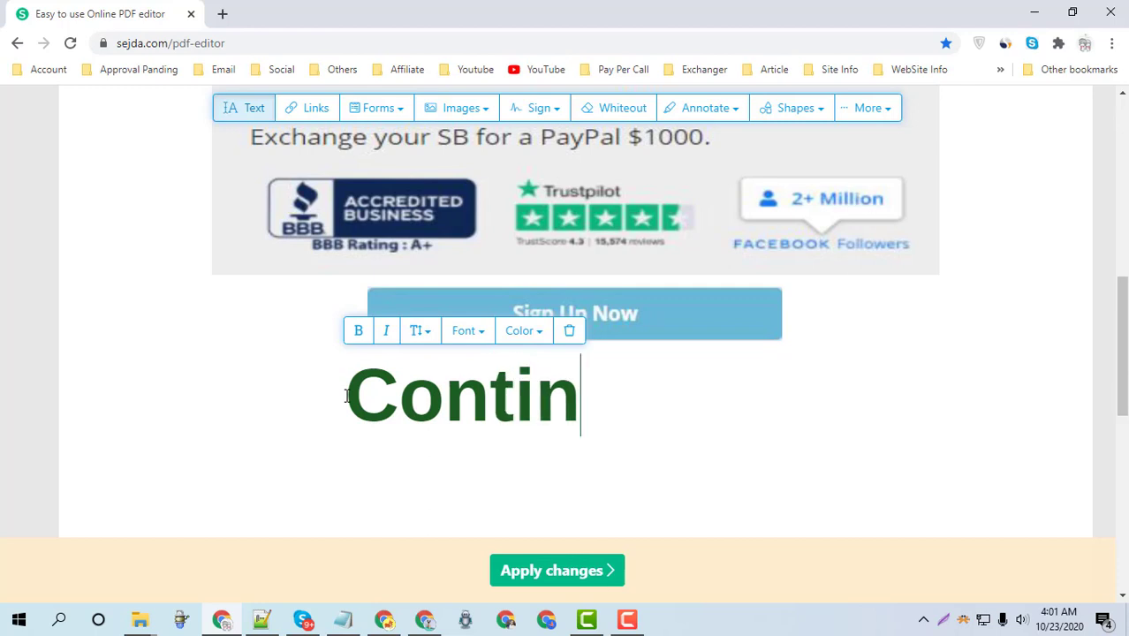
type("ue")
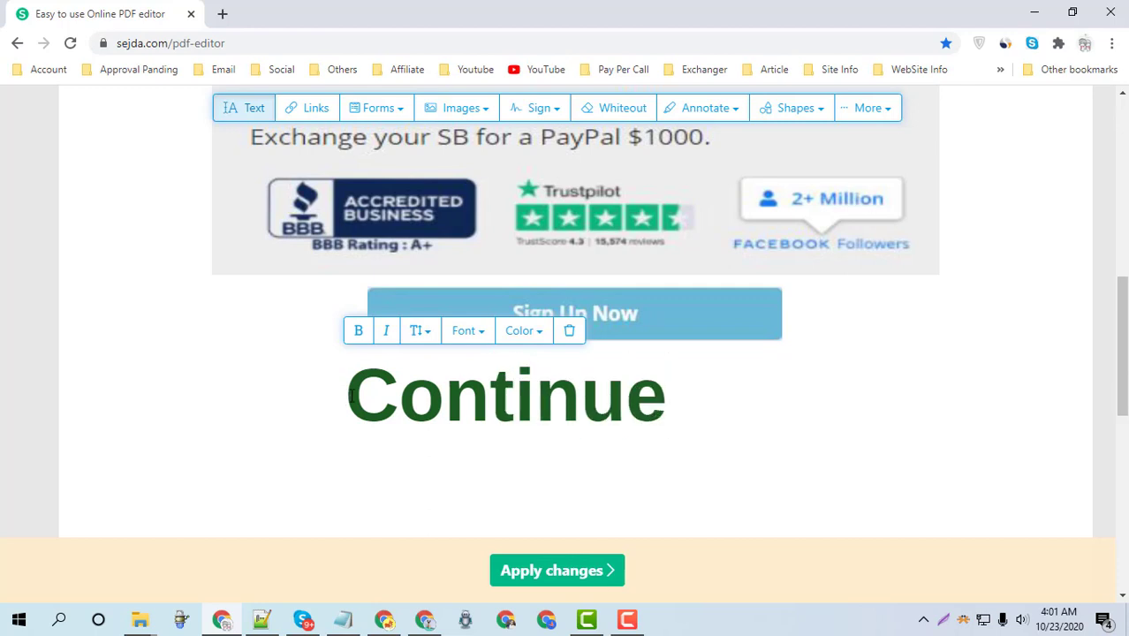
Step: Indent the "Continue" text with leading spaces so it sits centred under the Sign Up Now banner
double_click(530, 415)
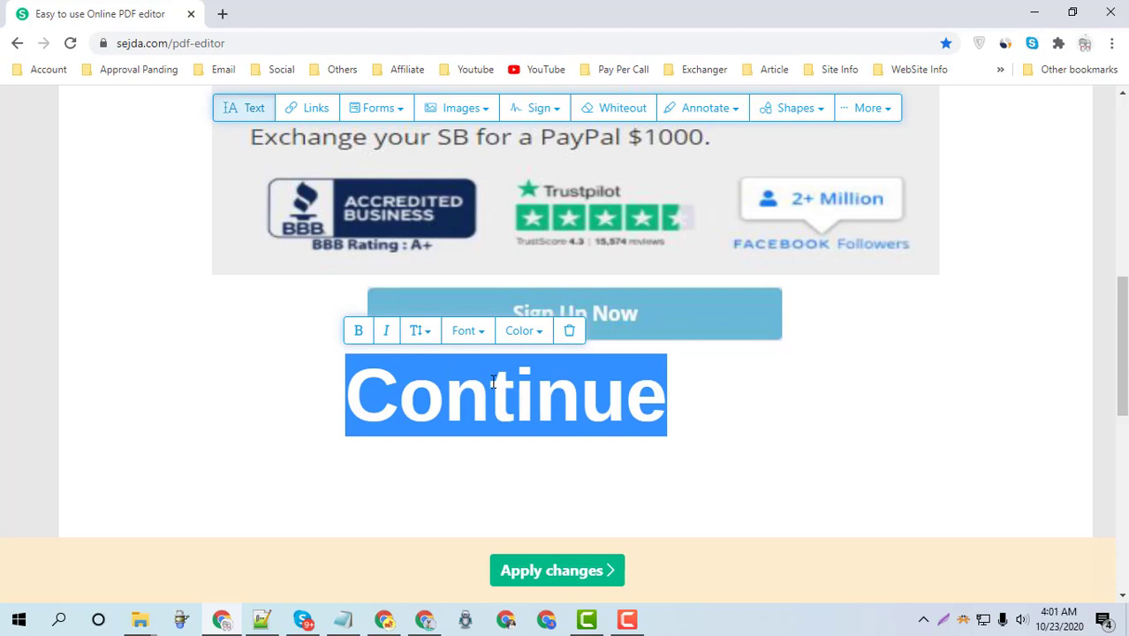
left_click(349, 397)
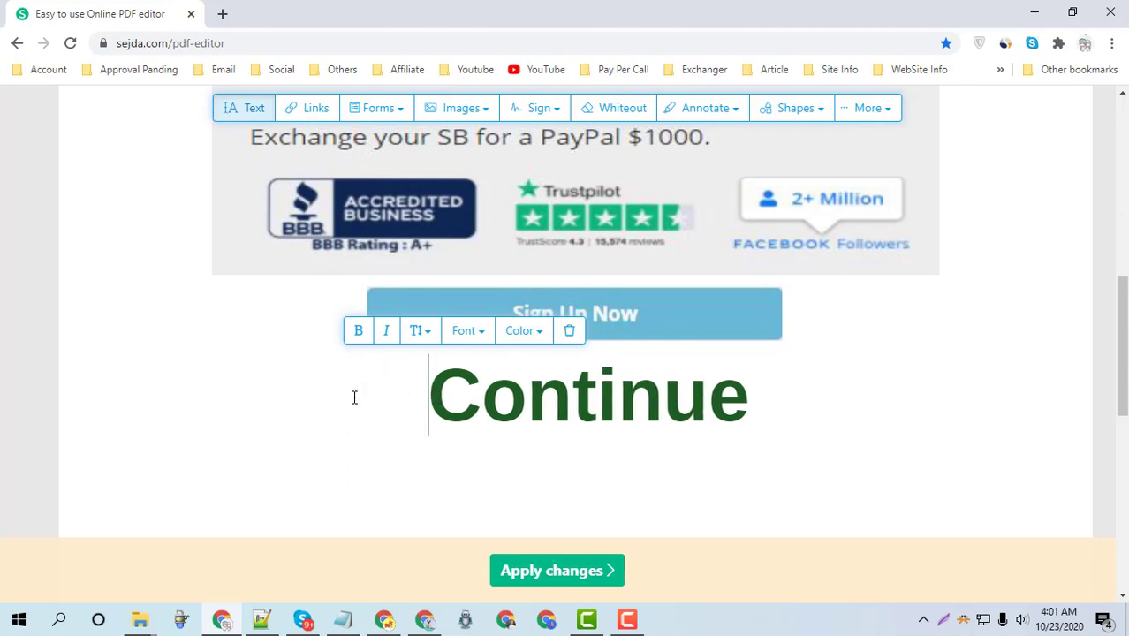
key("BackSpace")
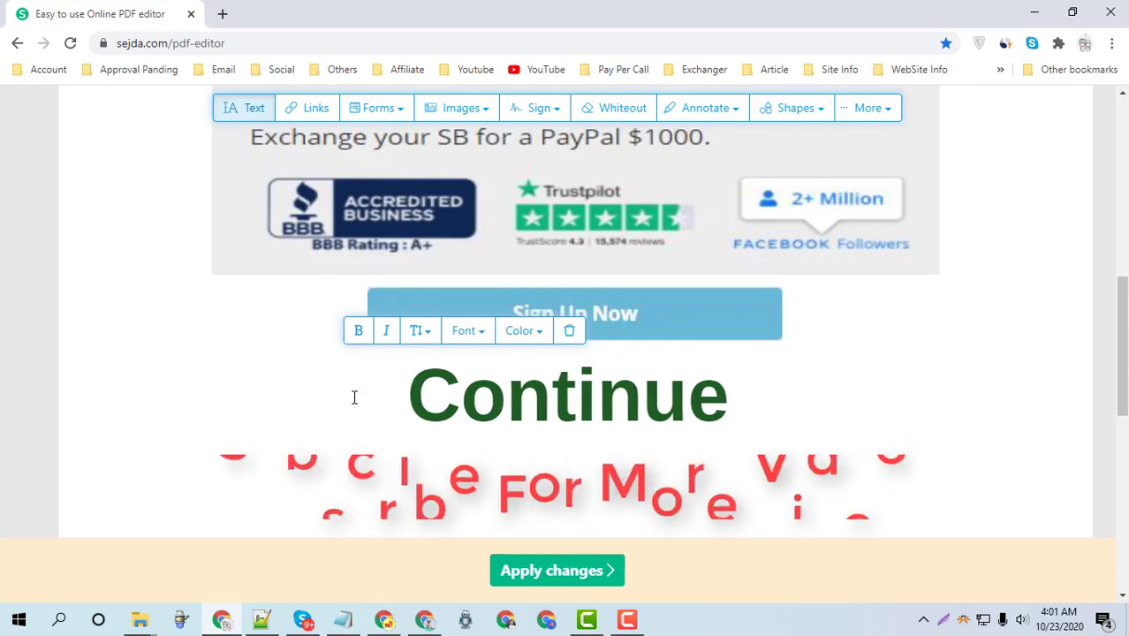
triple_click(596, 404)
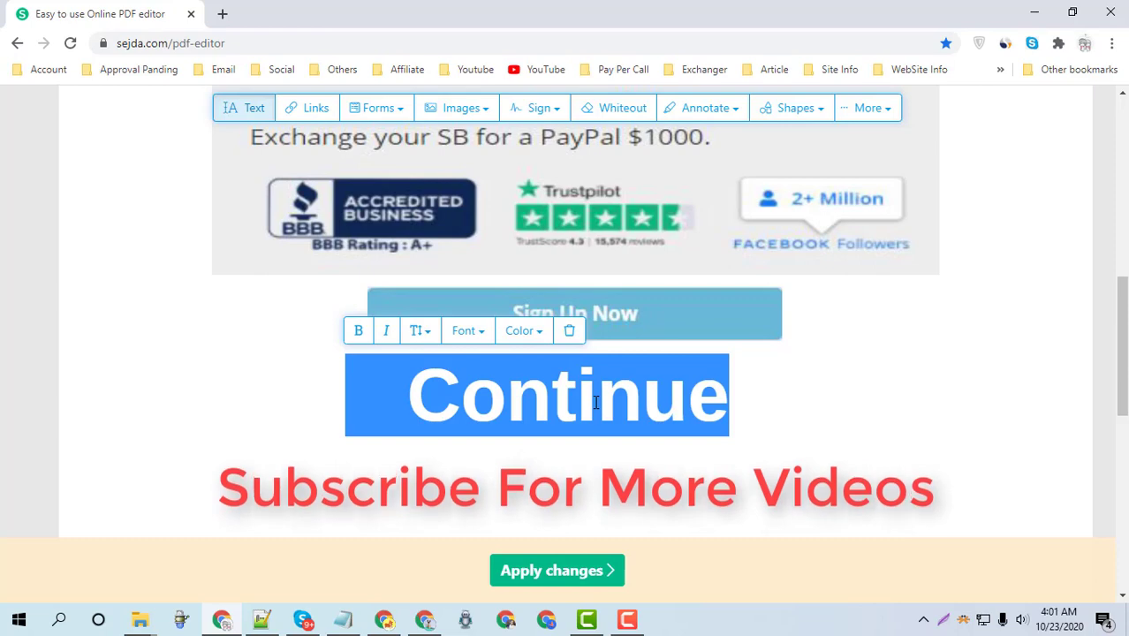
scroll(606, 393, "down", 1)
left_click(608, 391)
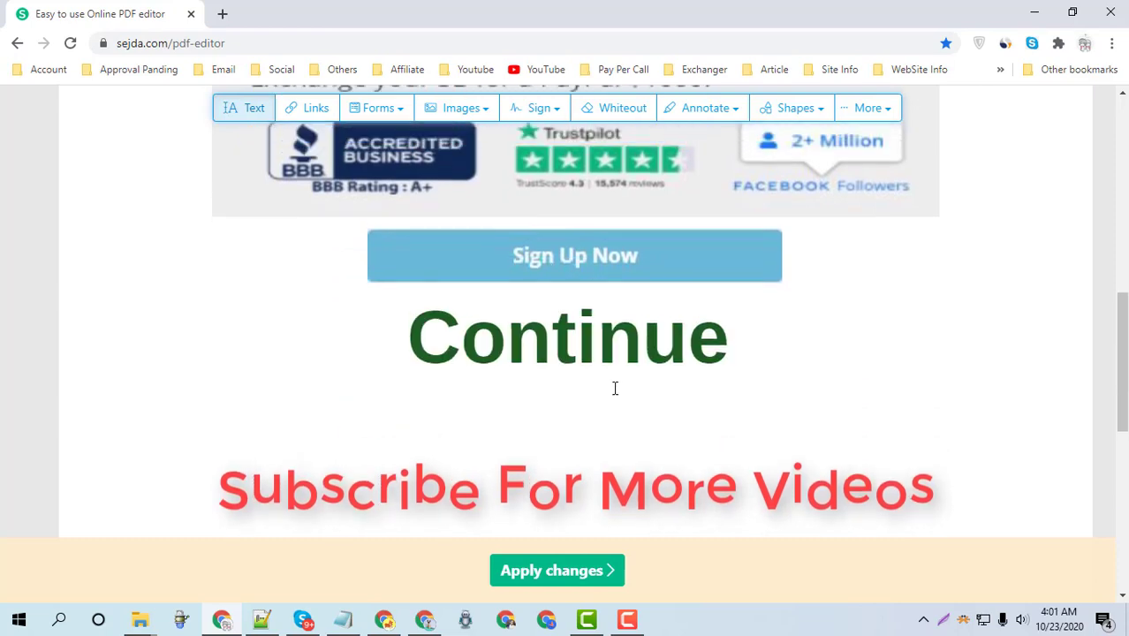
Step: Open the title link's properties with its external URL selected, and copy the address bdtechnews24.xyz from a new browser tab
scroll(604, 378, "up", 5)
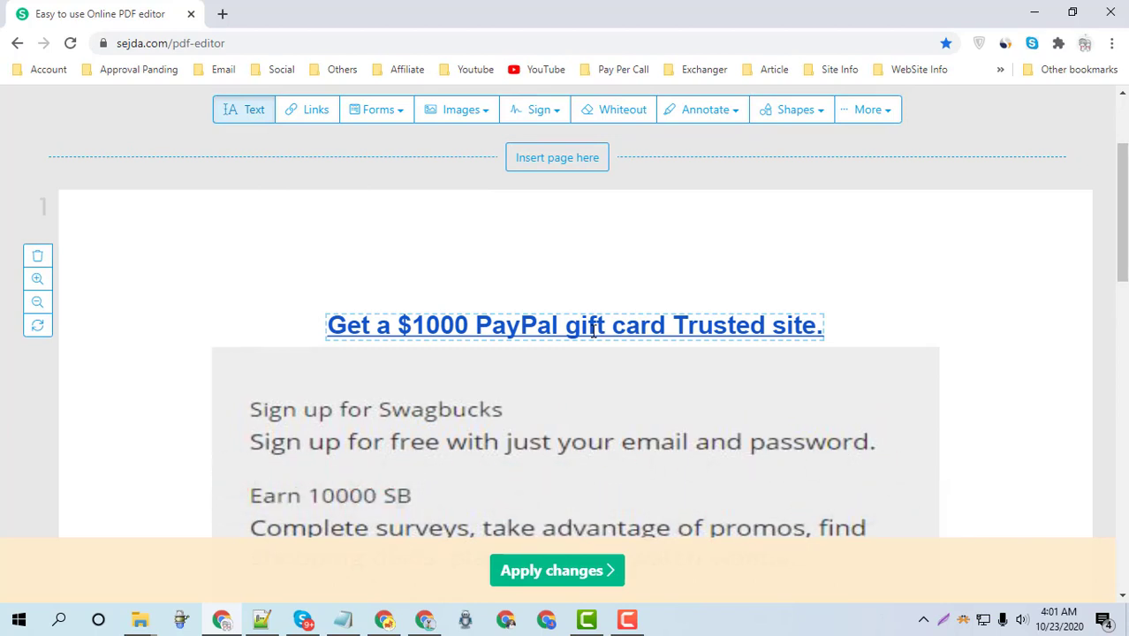
left_click(309, 111)
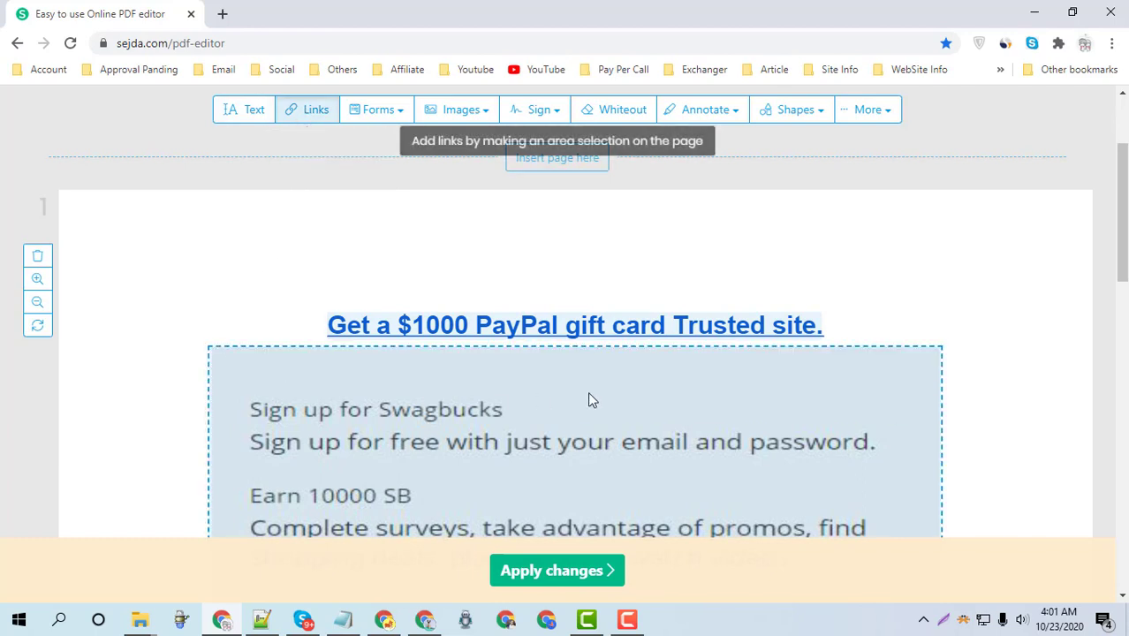
left_click(674, 323)
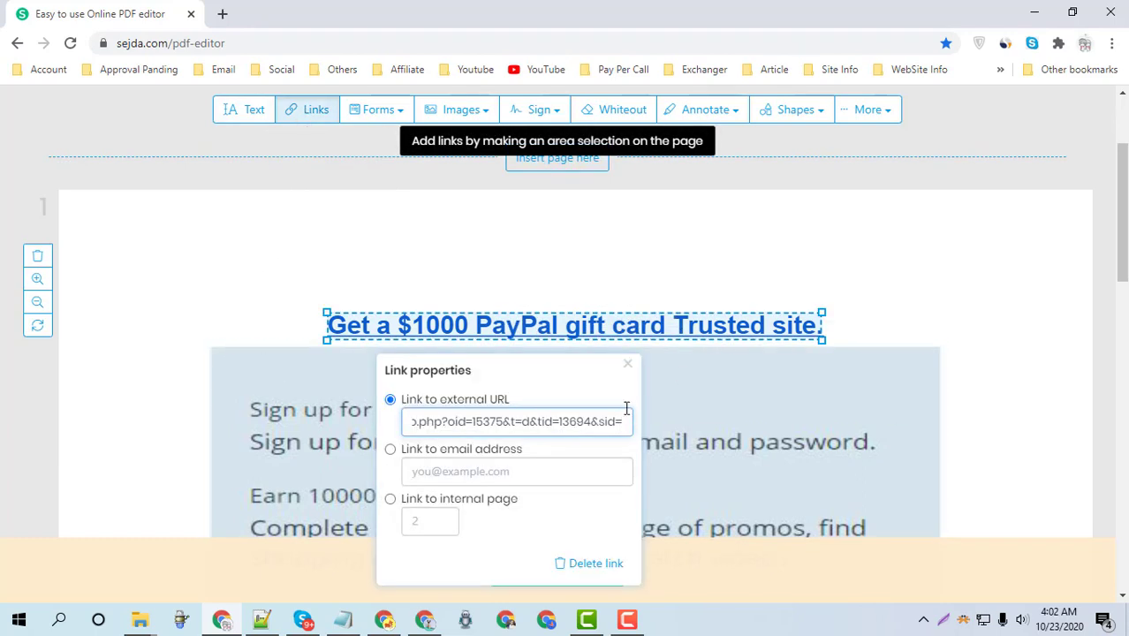
left_click_drag(622, 422, 386, 426)
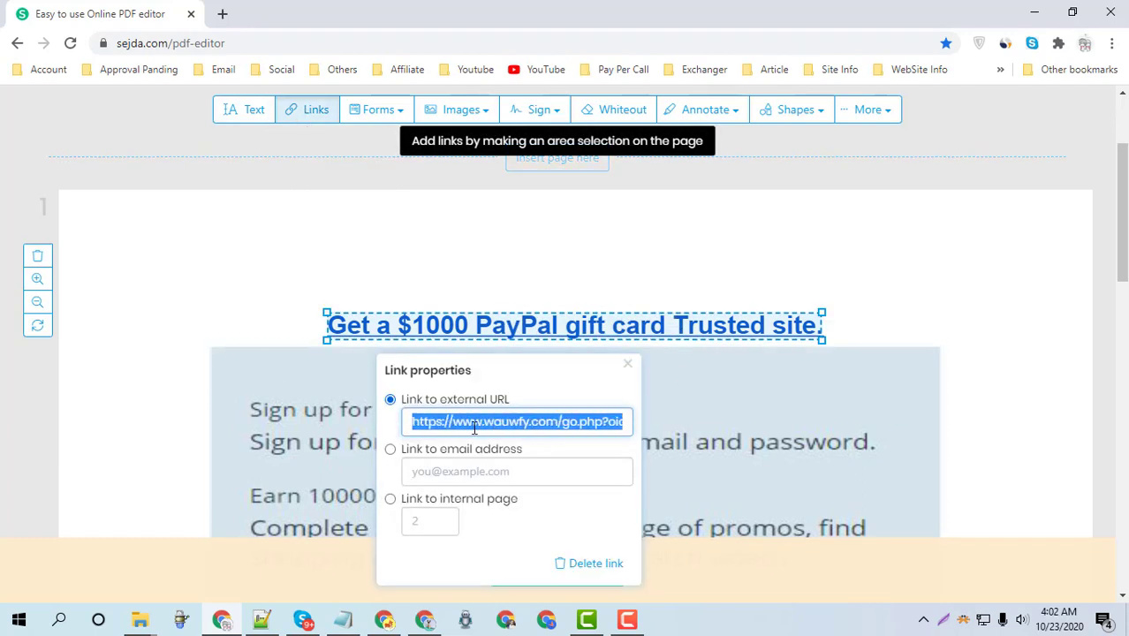
left_click(222, 14)
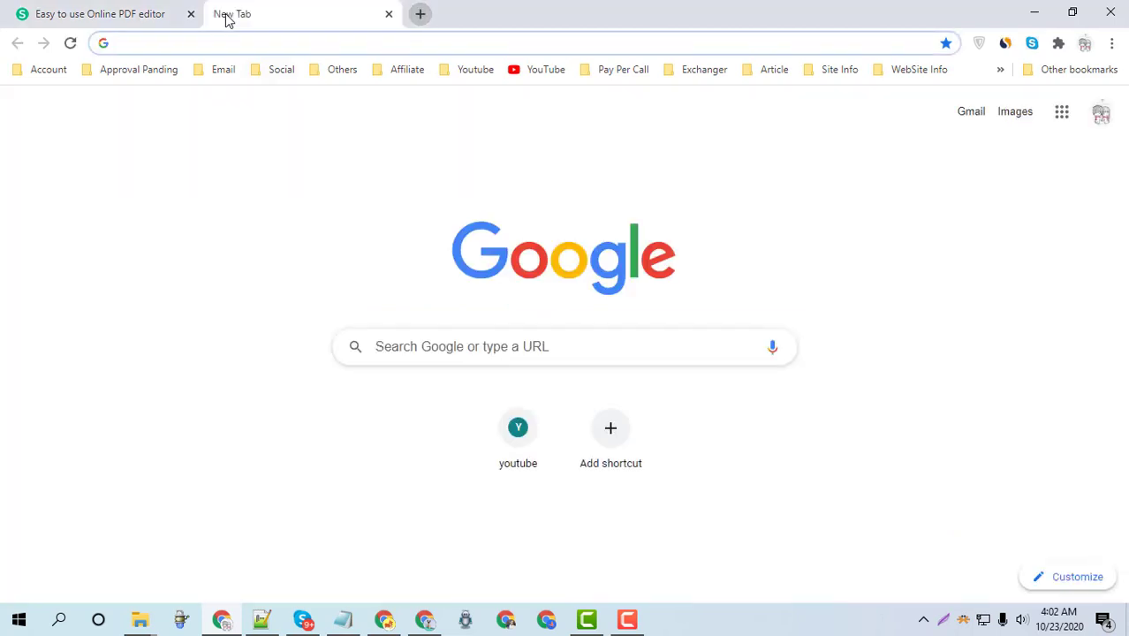
type("bd")
key("ctrl+a")
key("ctrl+c")
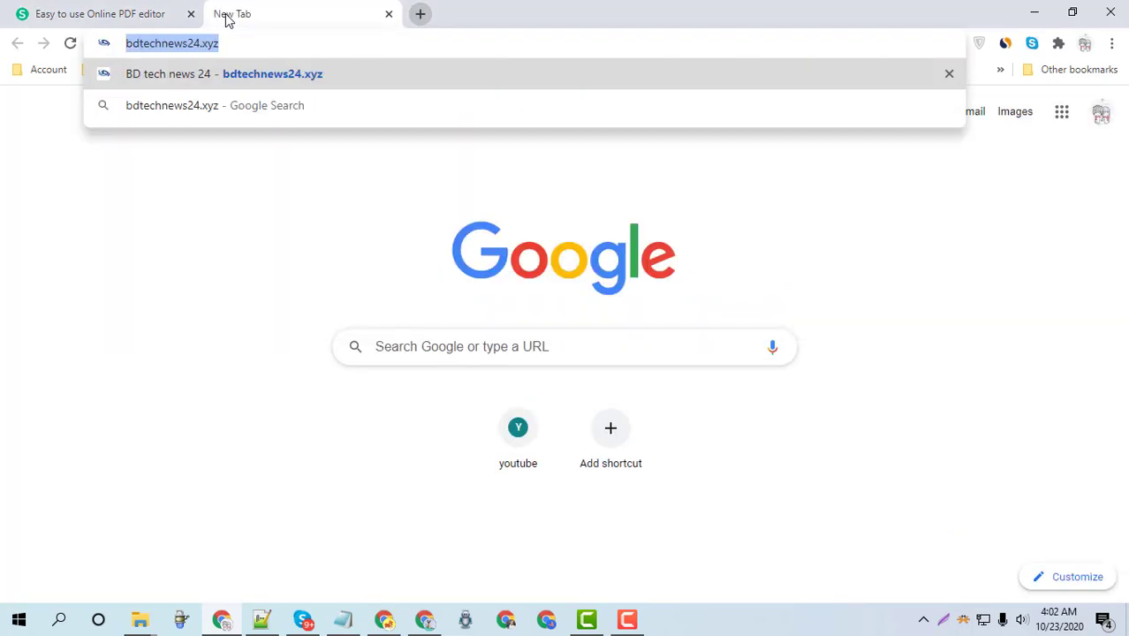
key("ctrl+w")
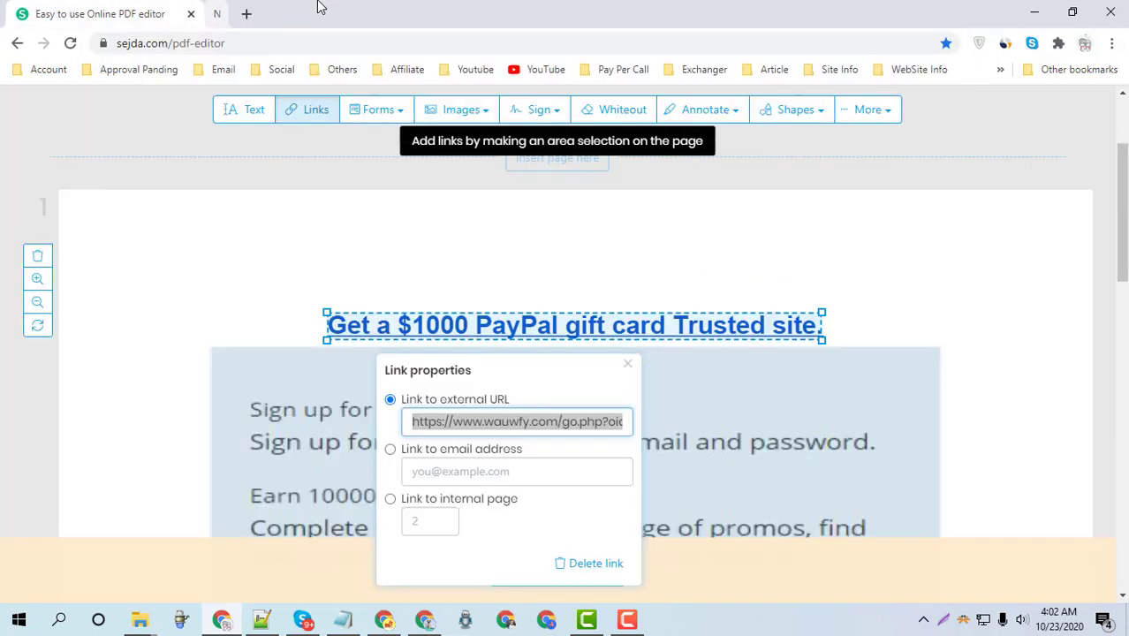
right_click(573, 421)
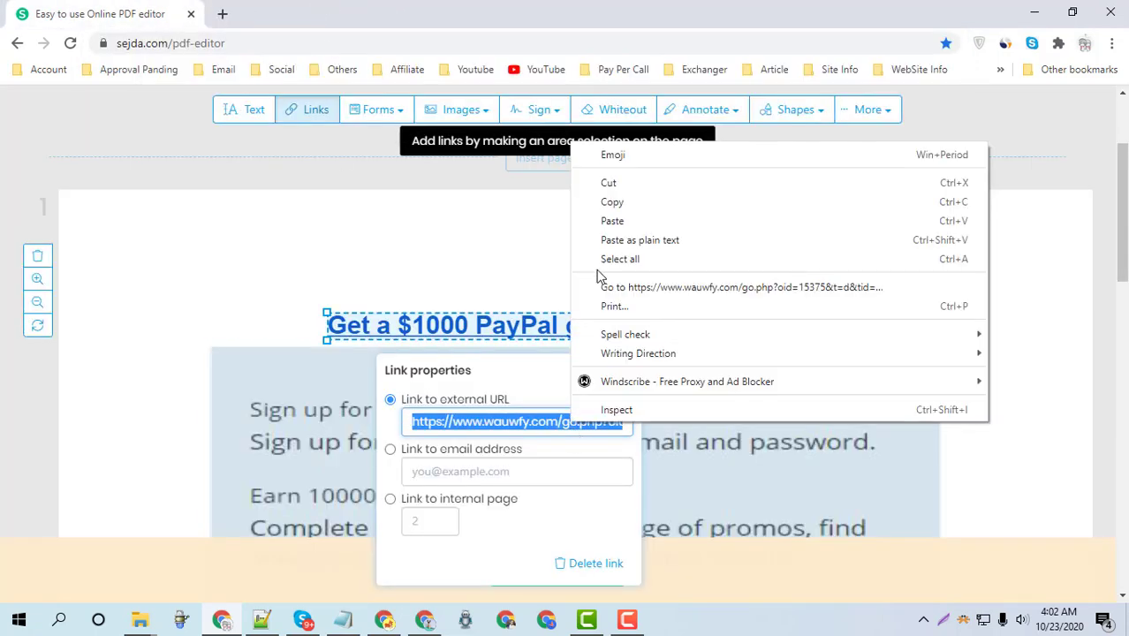
left_click(595, 224)
key("BackSpace")
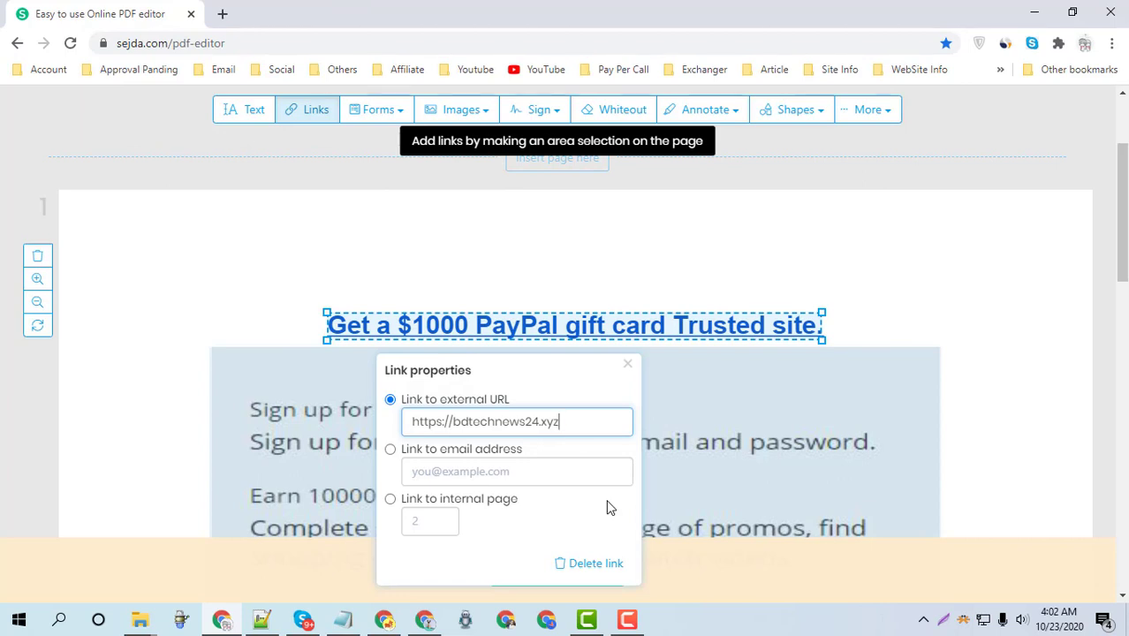
key("ctrl+a")
key("ctrl+c")
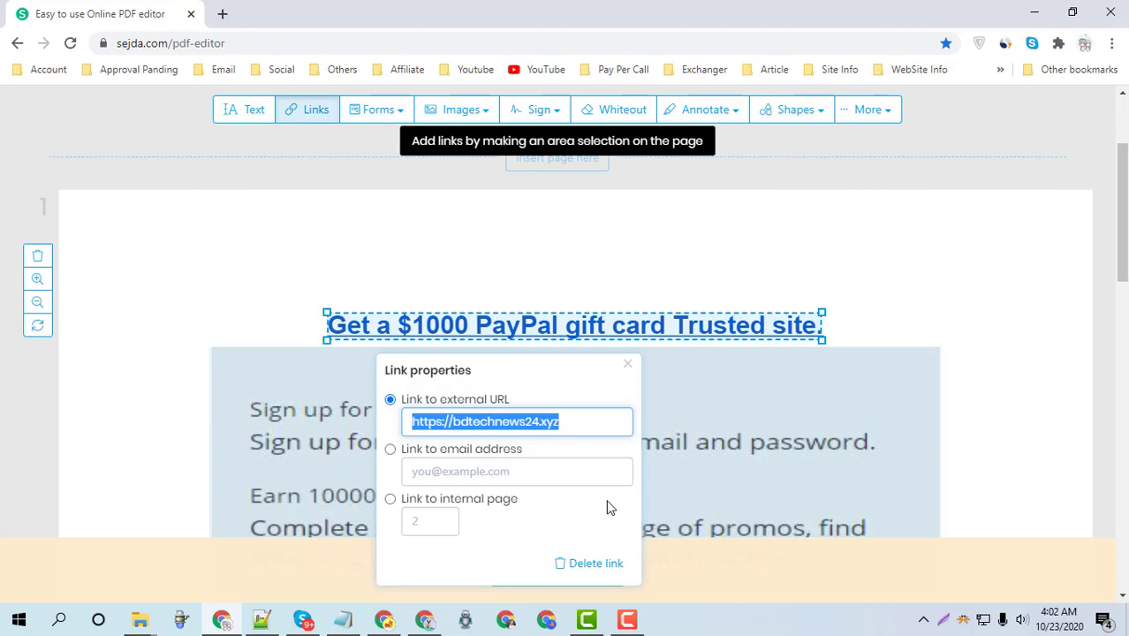
key("Escape")
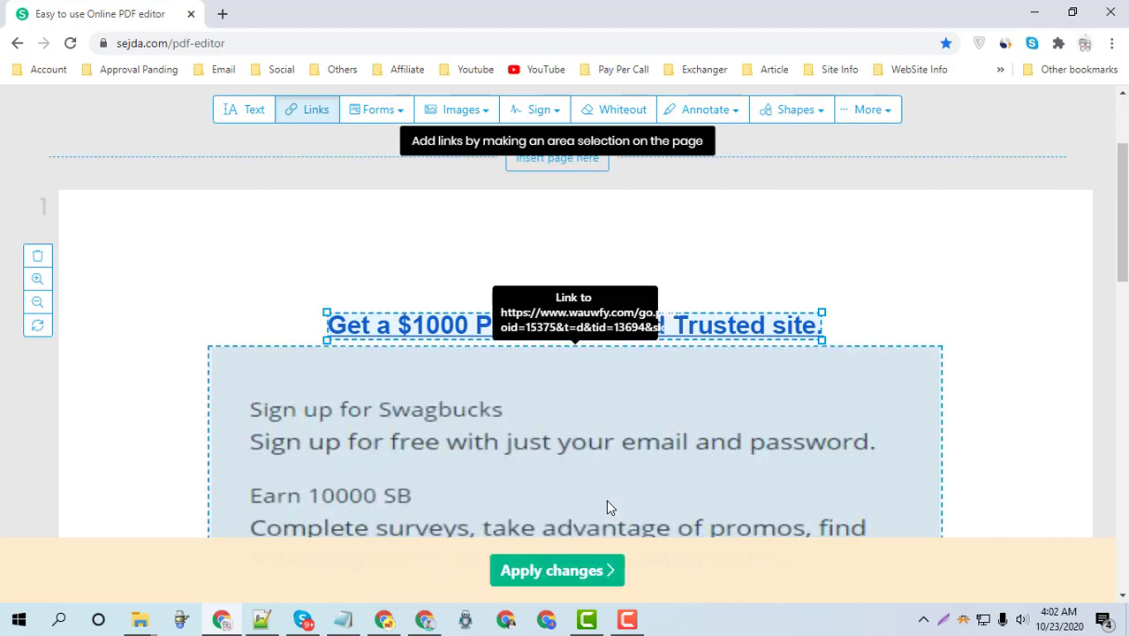
left_click(607, 500)
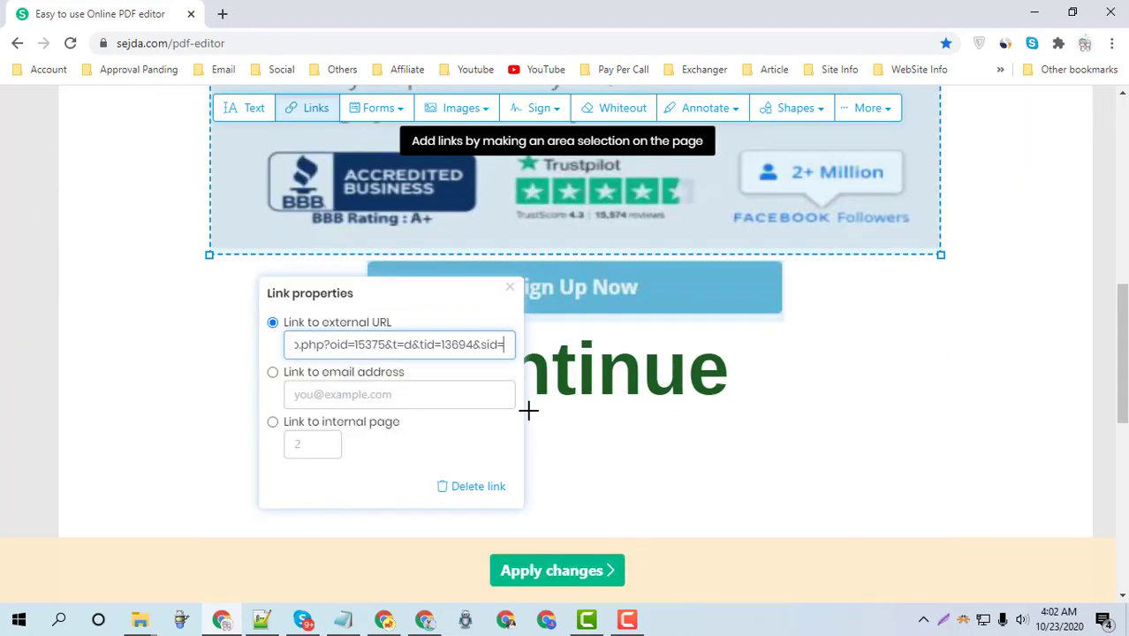
key("ctrl+a")
key("BackSpace")
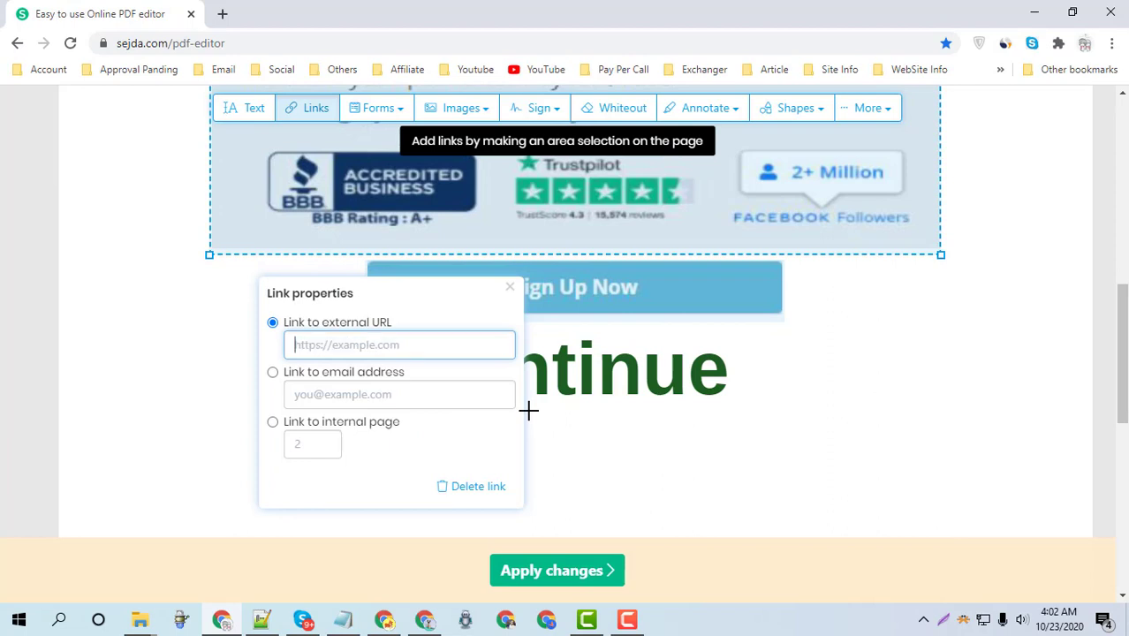
key("ctrl+v")
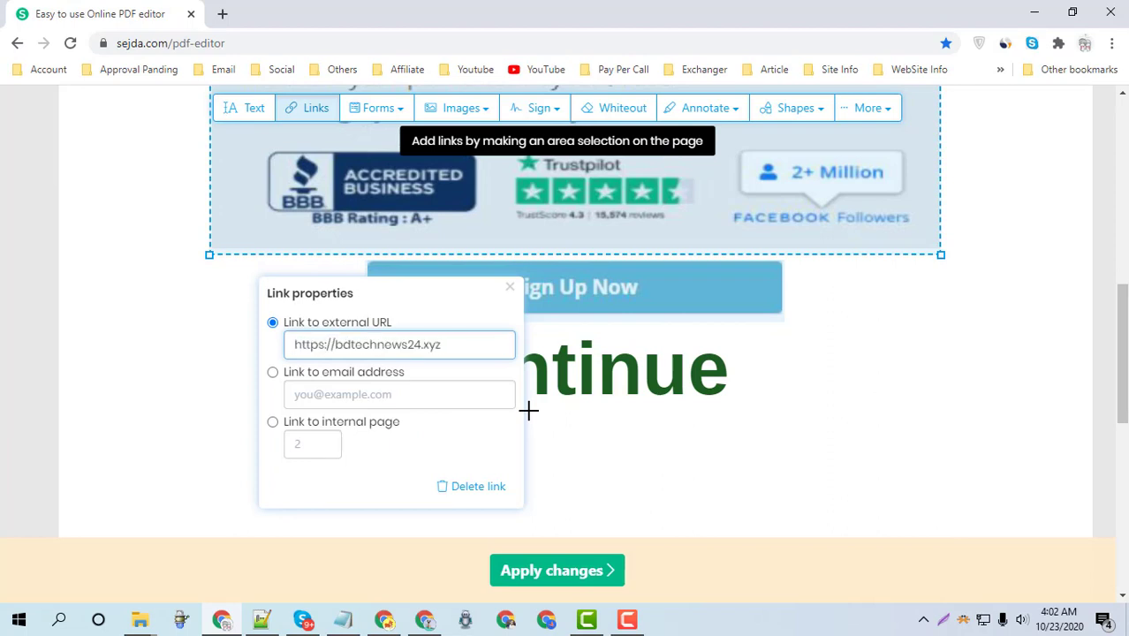
left_click(528, 410)
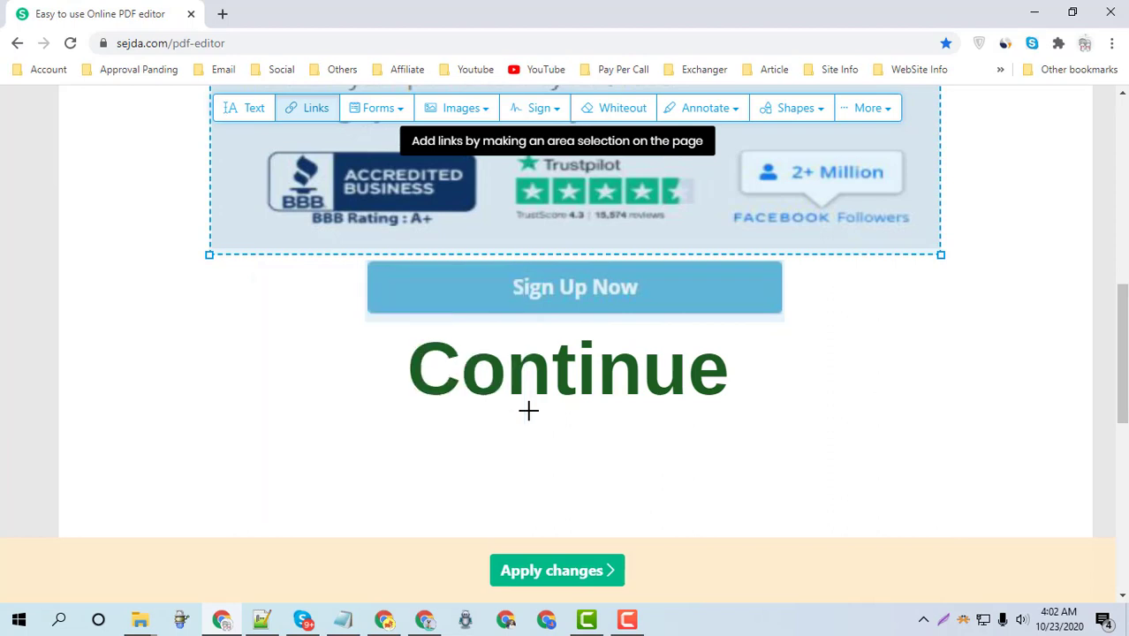
left_click(650, 297)
key("ctrl+a")
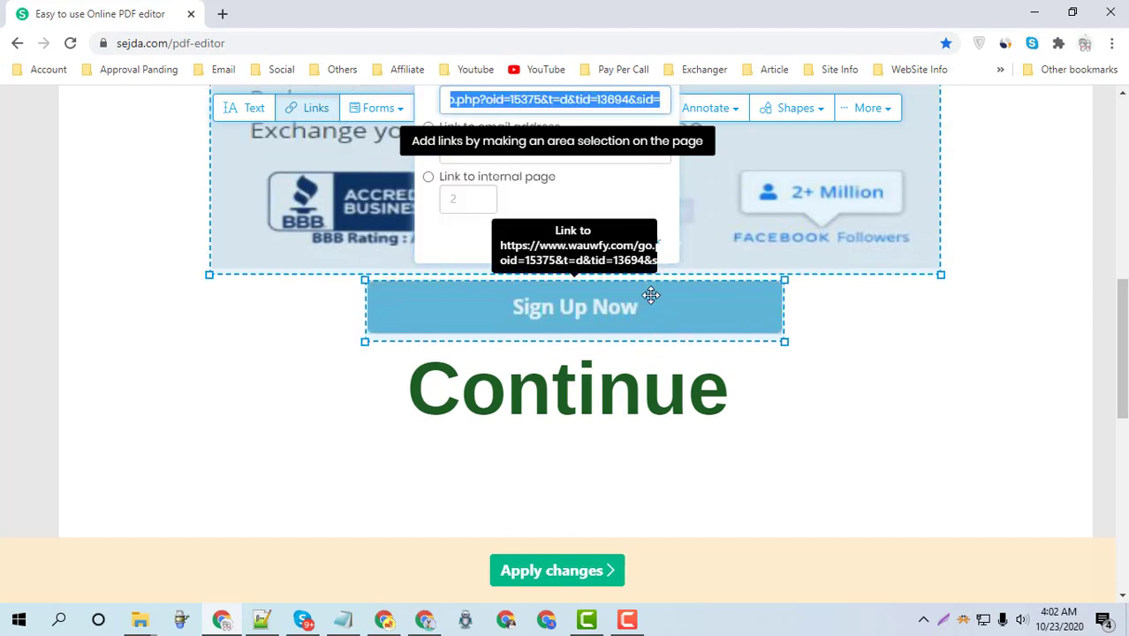
key("BackSpace")
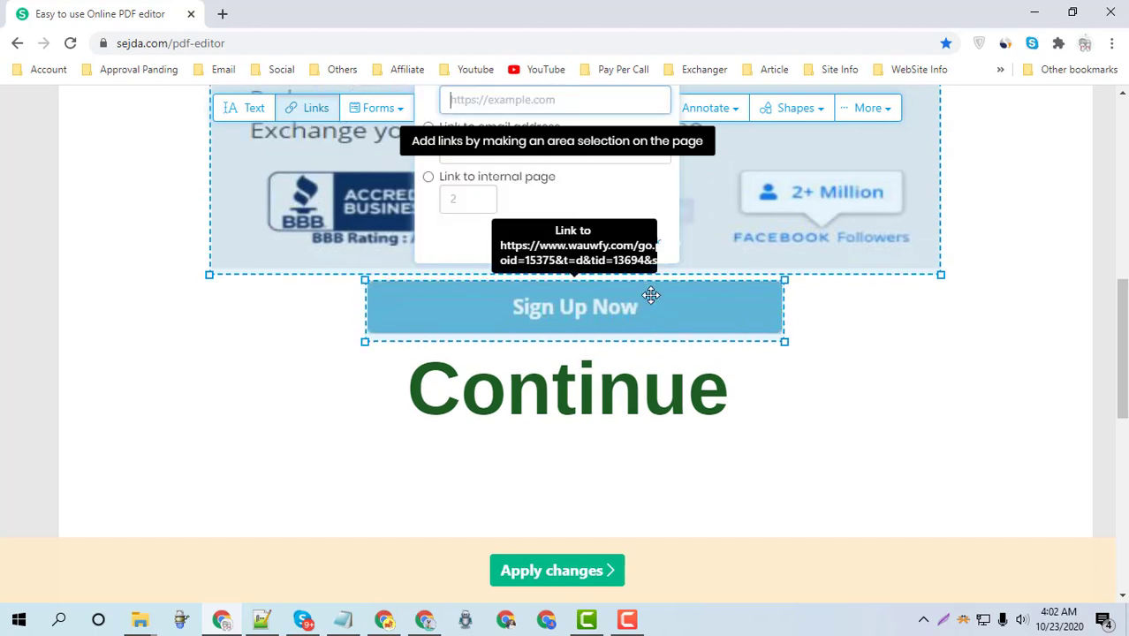
key("ctrl+v")
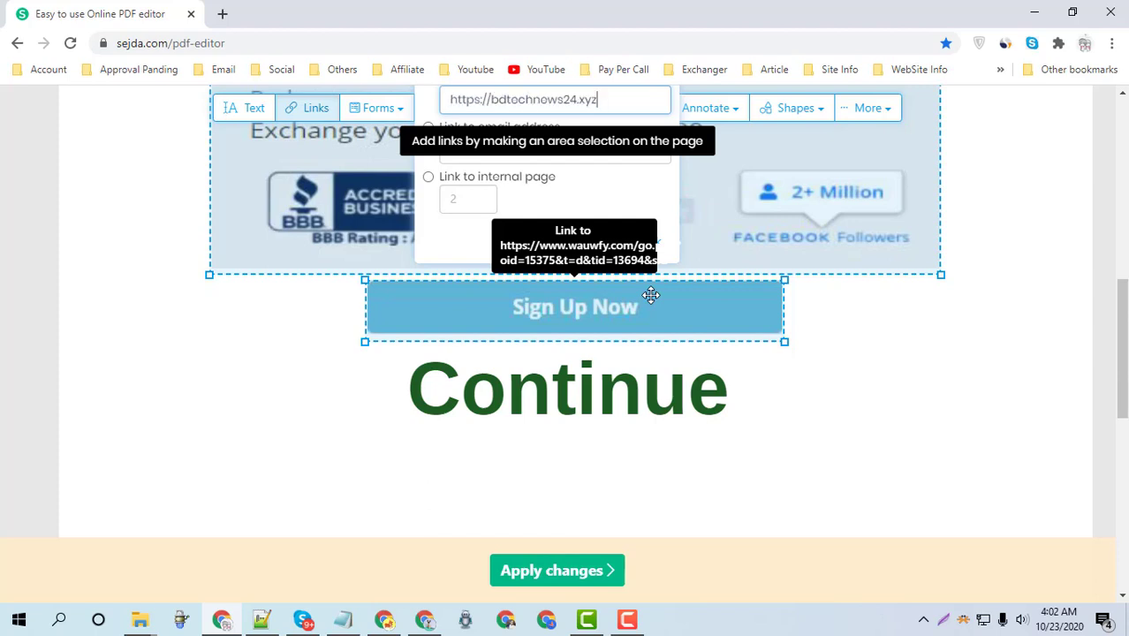
key("Return")
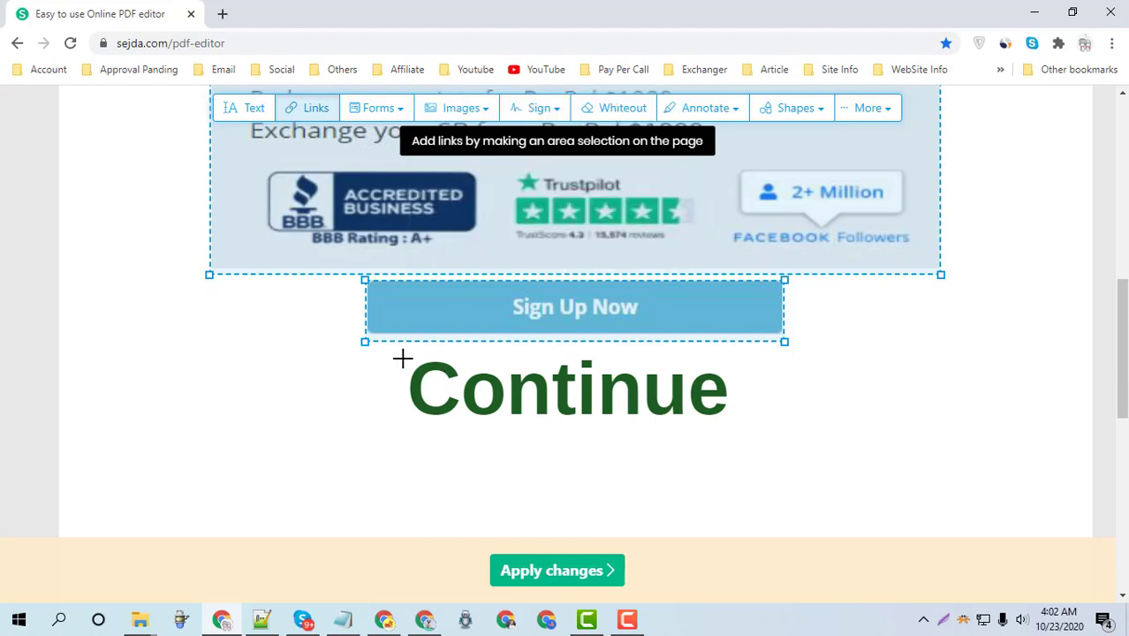
left_click_drag(403, 360, 732, 420)
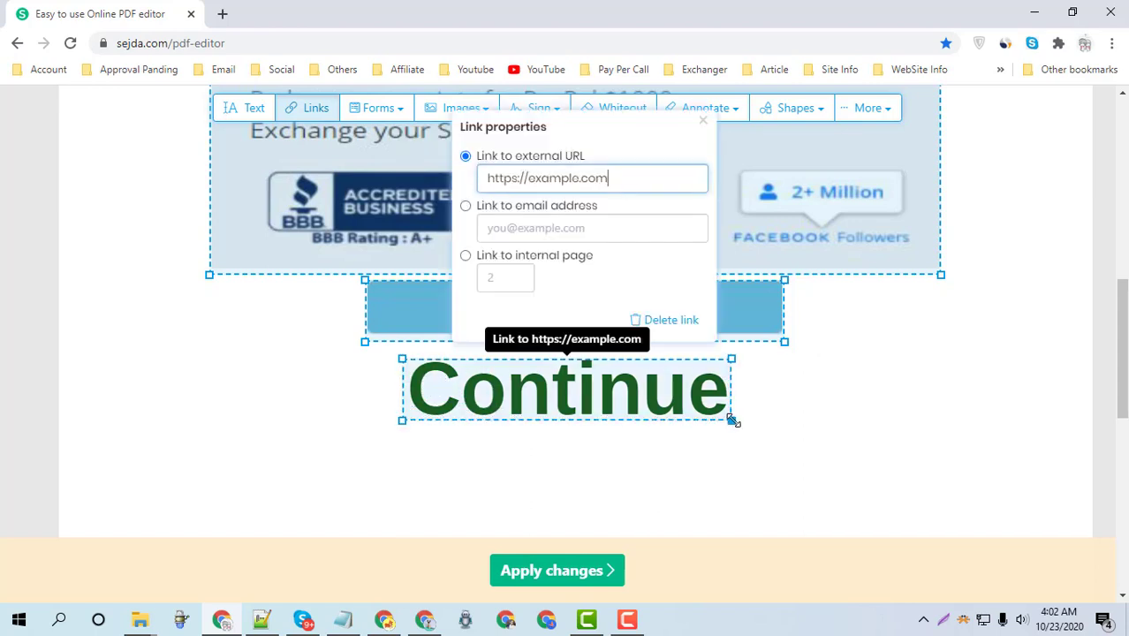
double_click(632, 180)
key("ctrl+a")
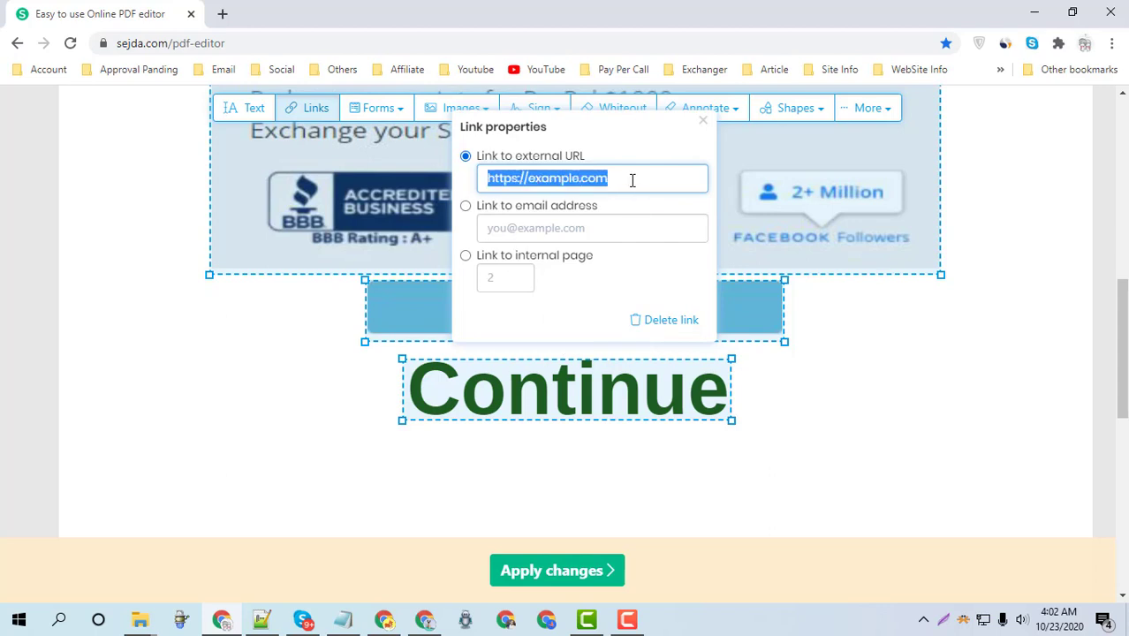
right_click(631, 181)
left_click(671, 260)
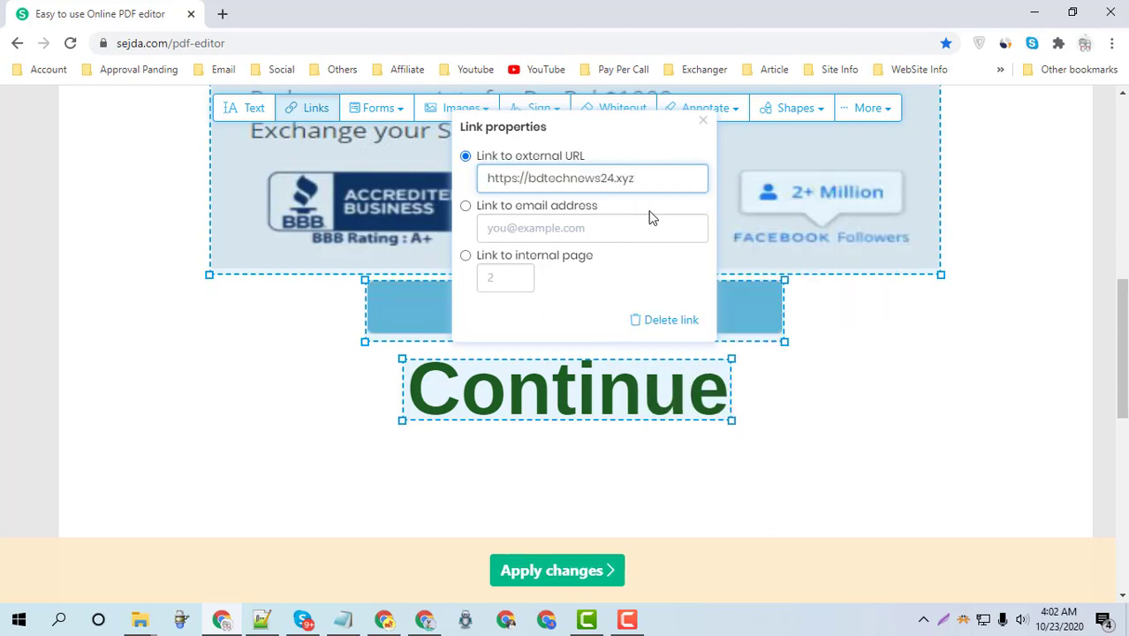
key("Return")
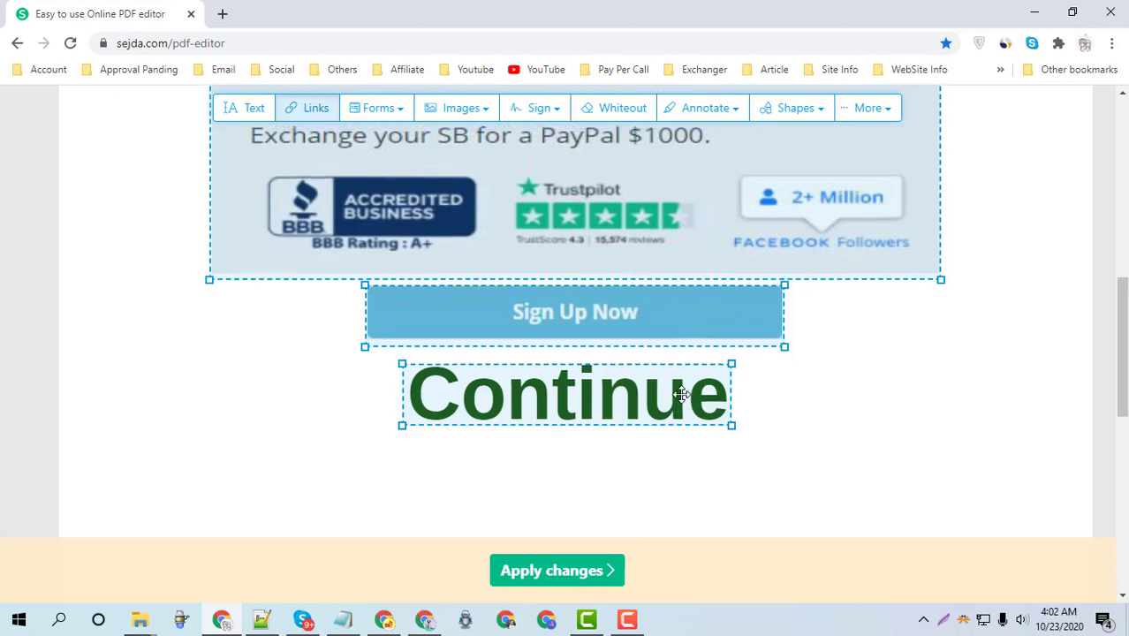
Step: Check the links across the page and apply the changes to the PDF
scroll(679, 309, "up", 10)
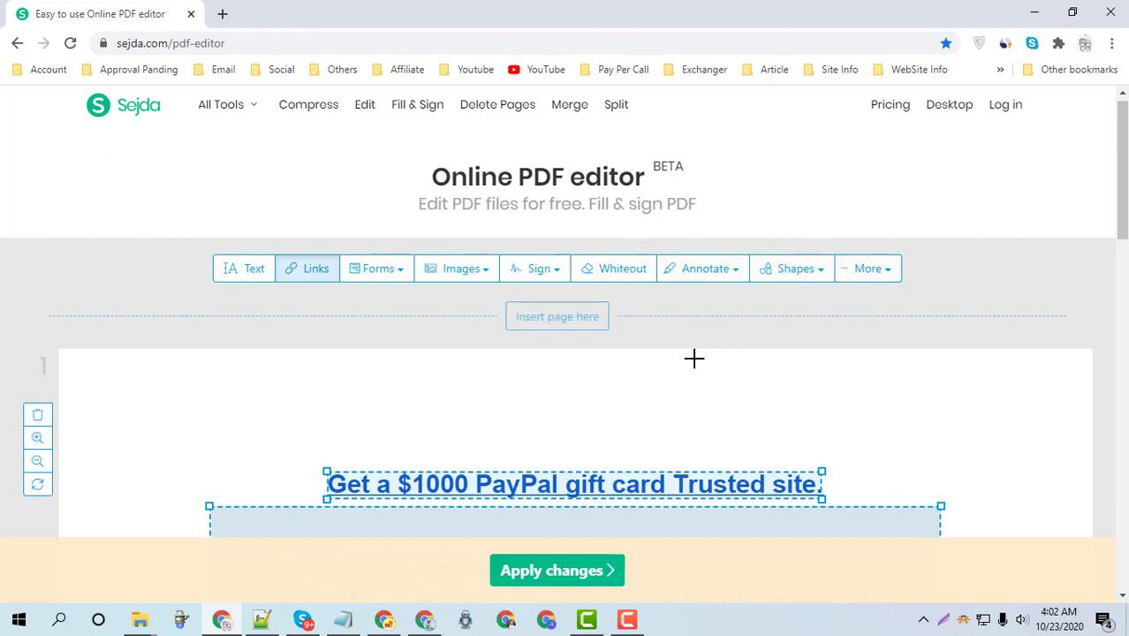
scroll(676, 371, "down", 2)
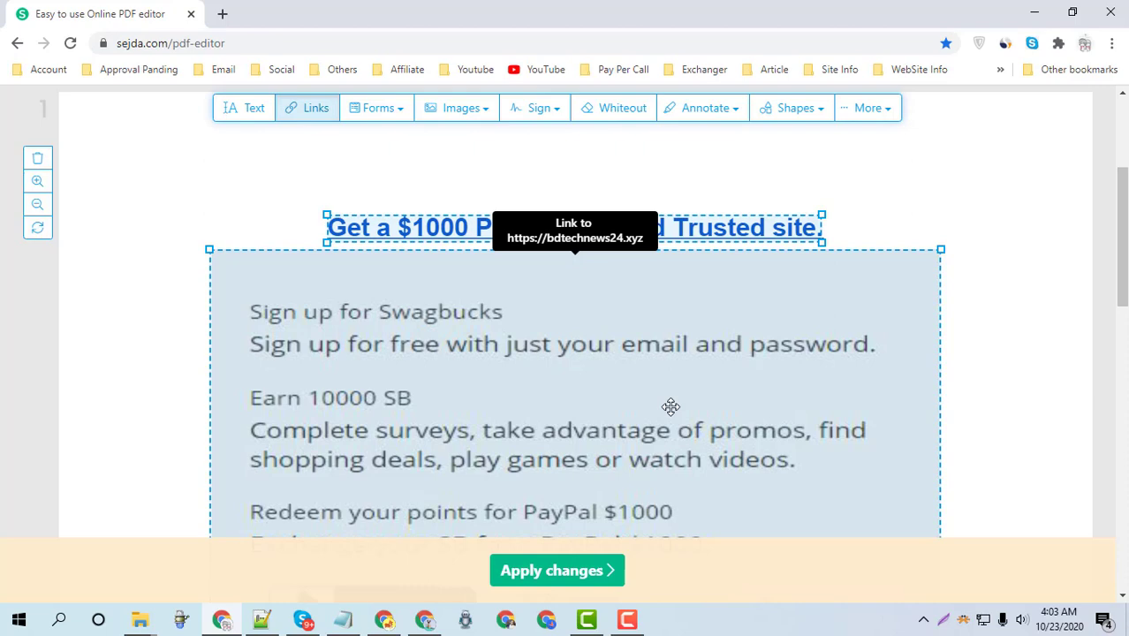
scroll(670, 406, "down", 3)
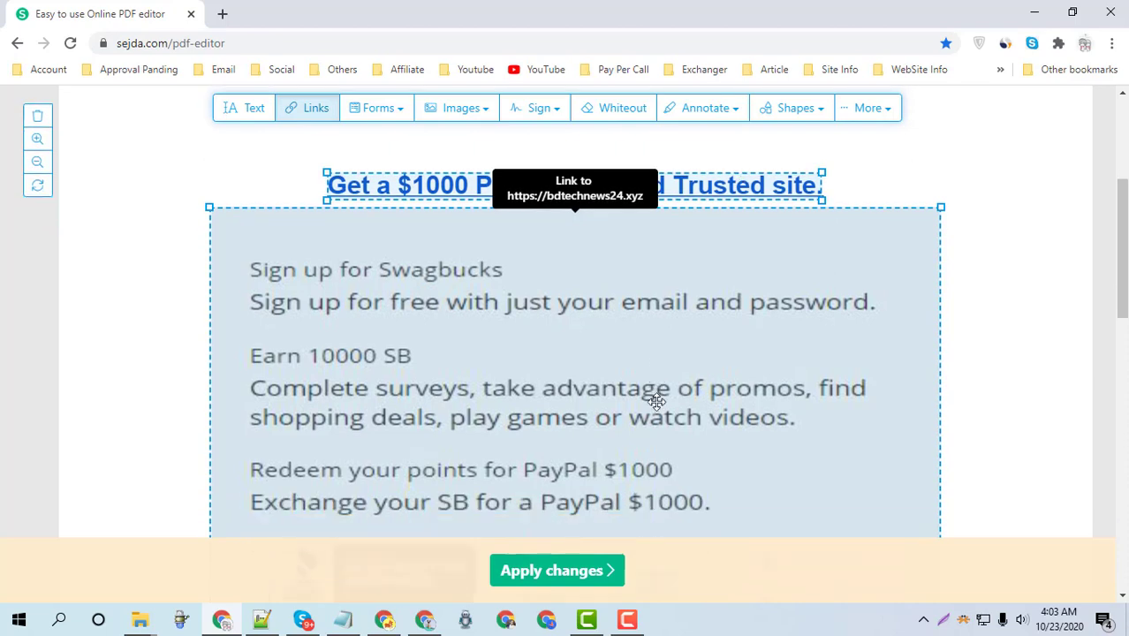
left_click(544, 573)
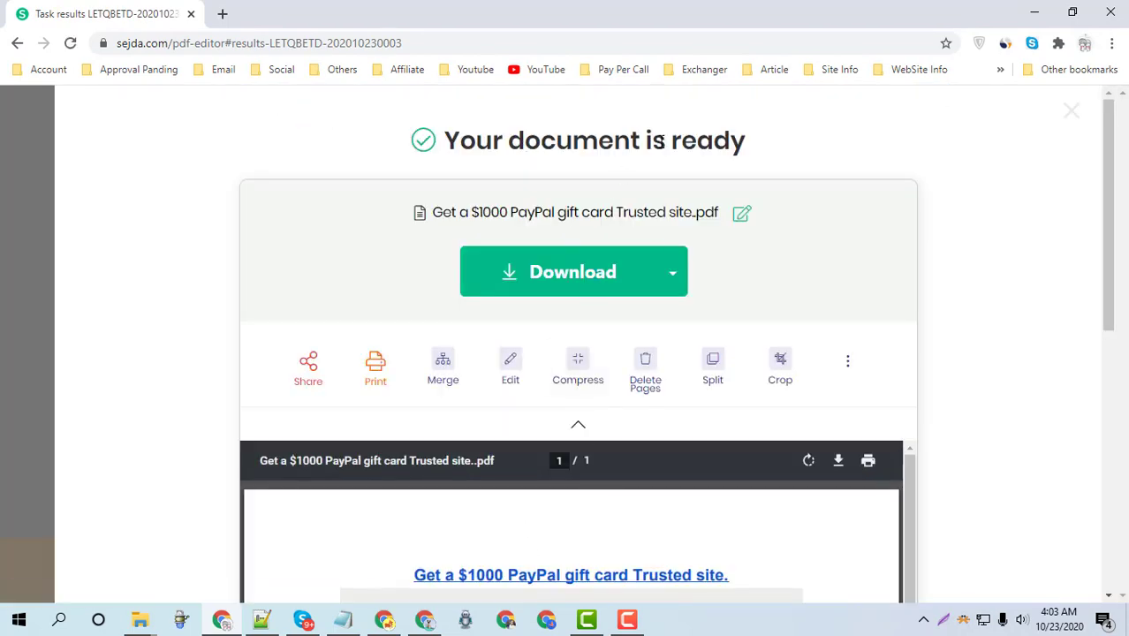
Step: Review the preview of the edited document and download the PDF
scroll(743, 283, "down", 3)
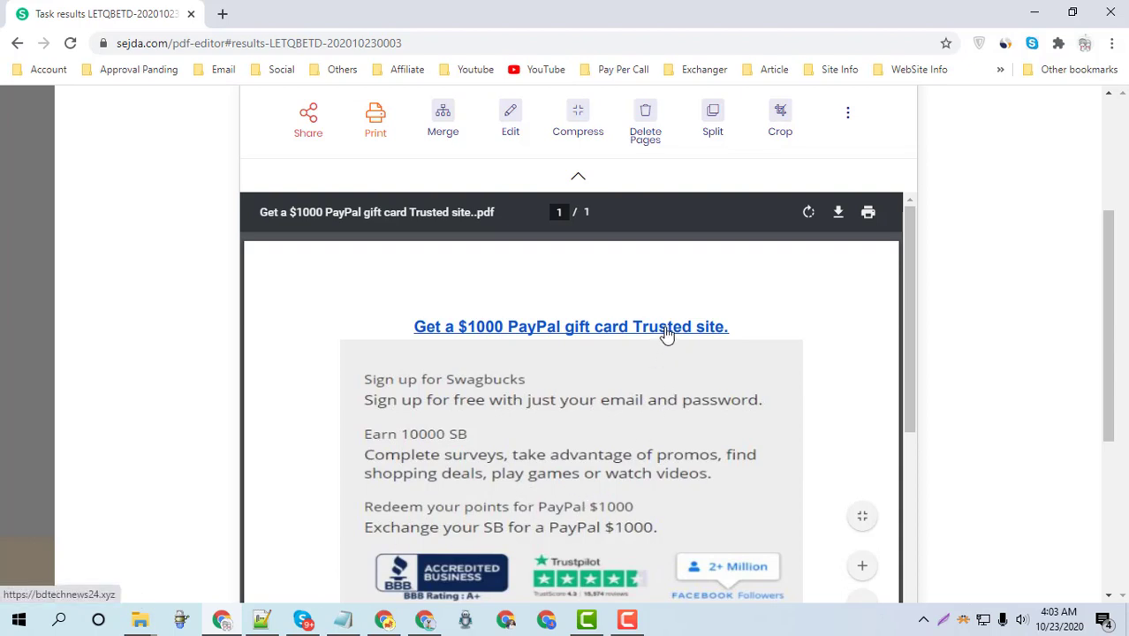
scroll(658, 330, "down", 2)
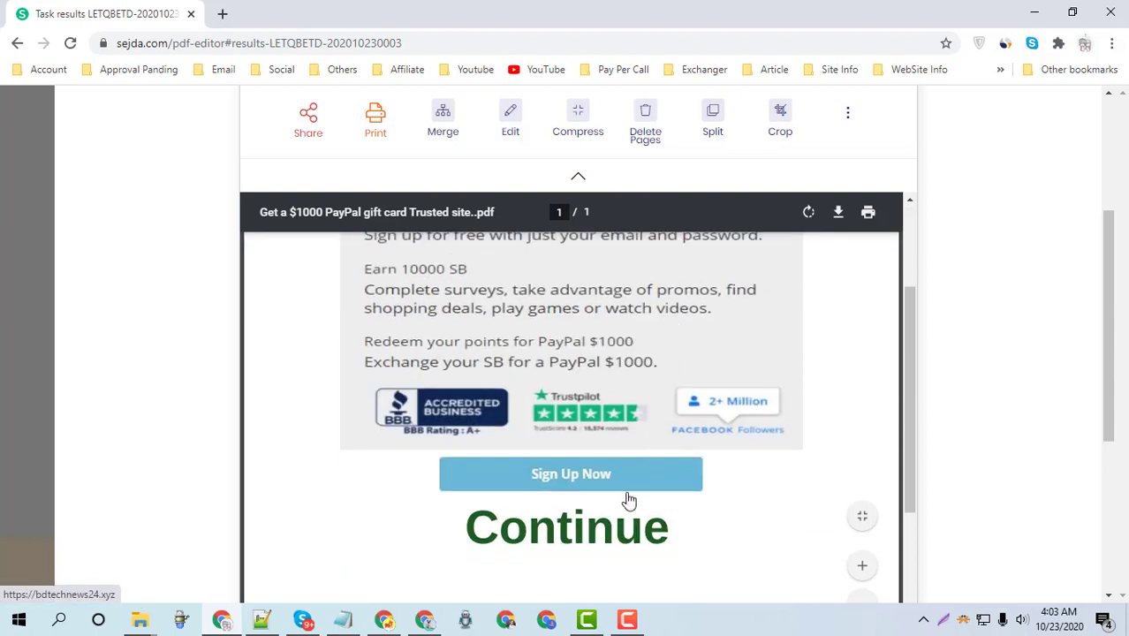
scroll(673, 469, "up", 4)
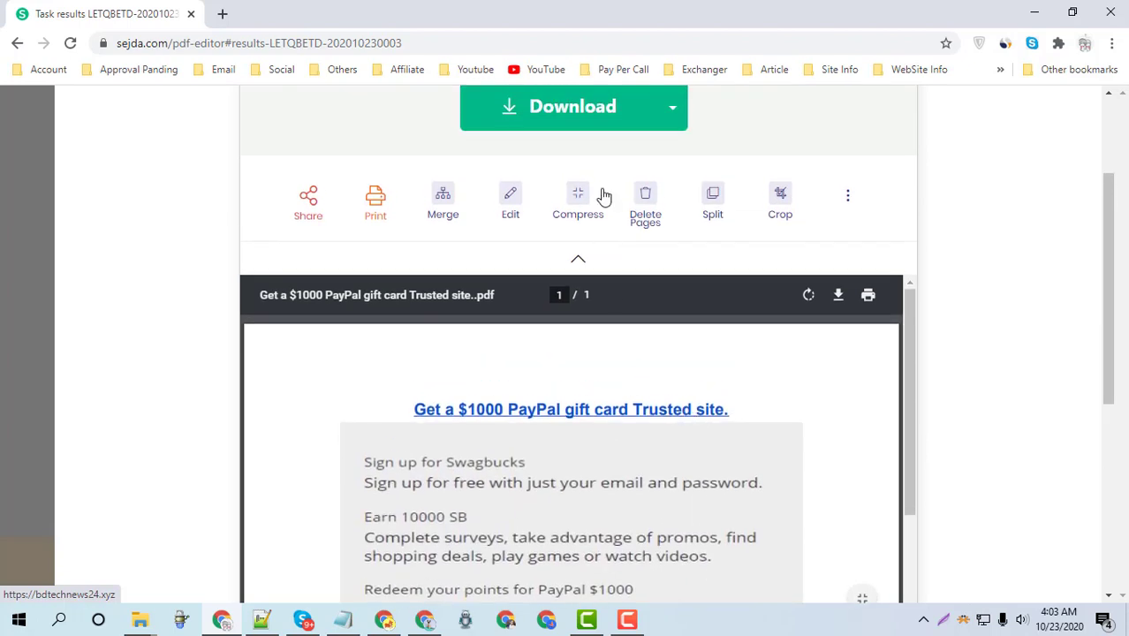
left_click(631, 109)
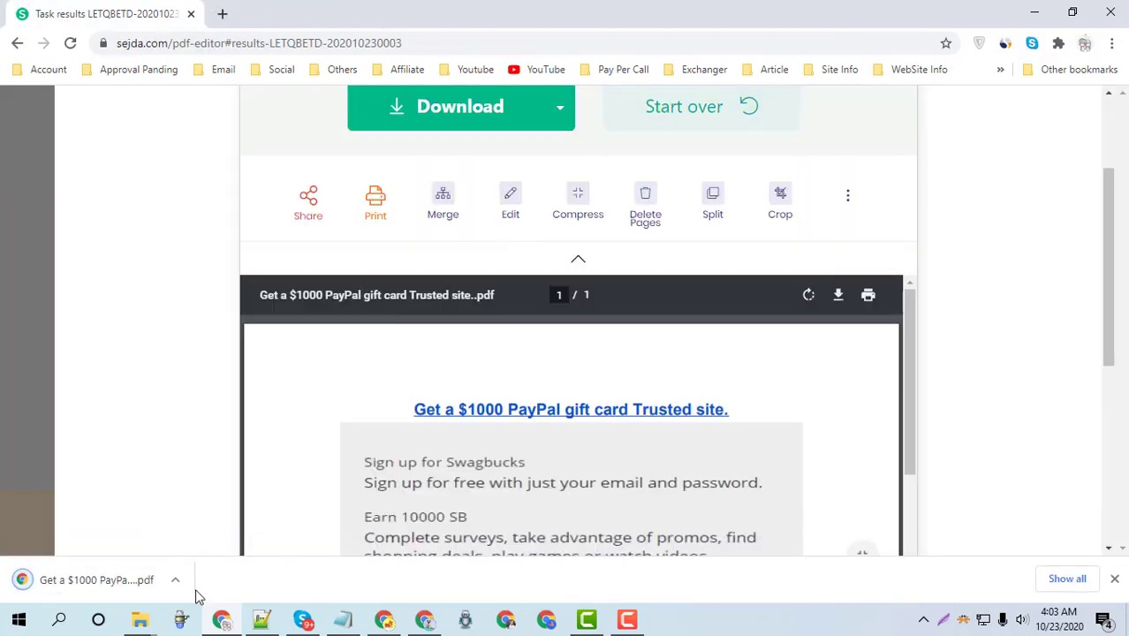
Step: Show the download in its folder and open both the original and the edited "Get a $1000 PayPal gift card Trusted site." PDFs
left_click(174, 580)
left_click(198, 526)
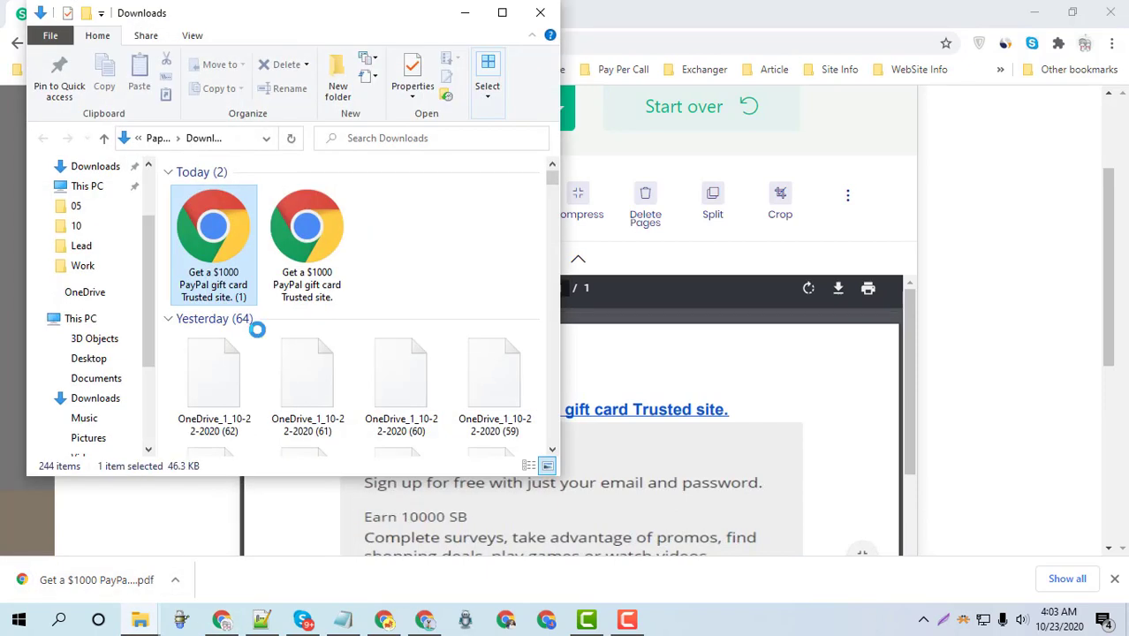
double_click(300, 223)
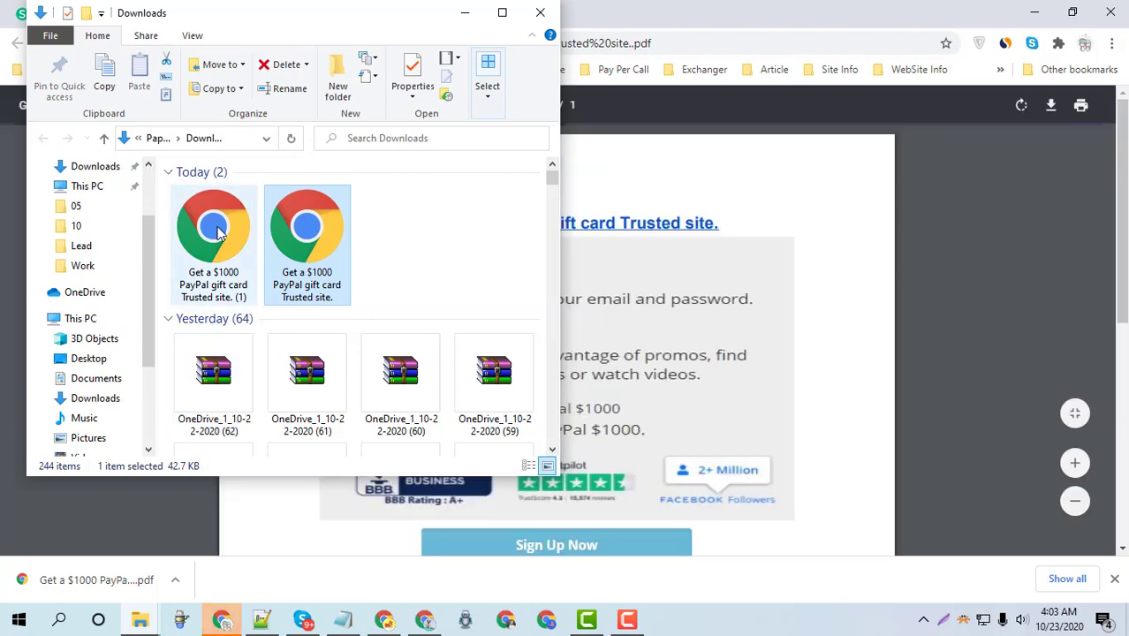
double_click(224, 227)
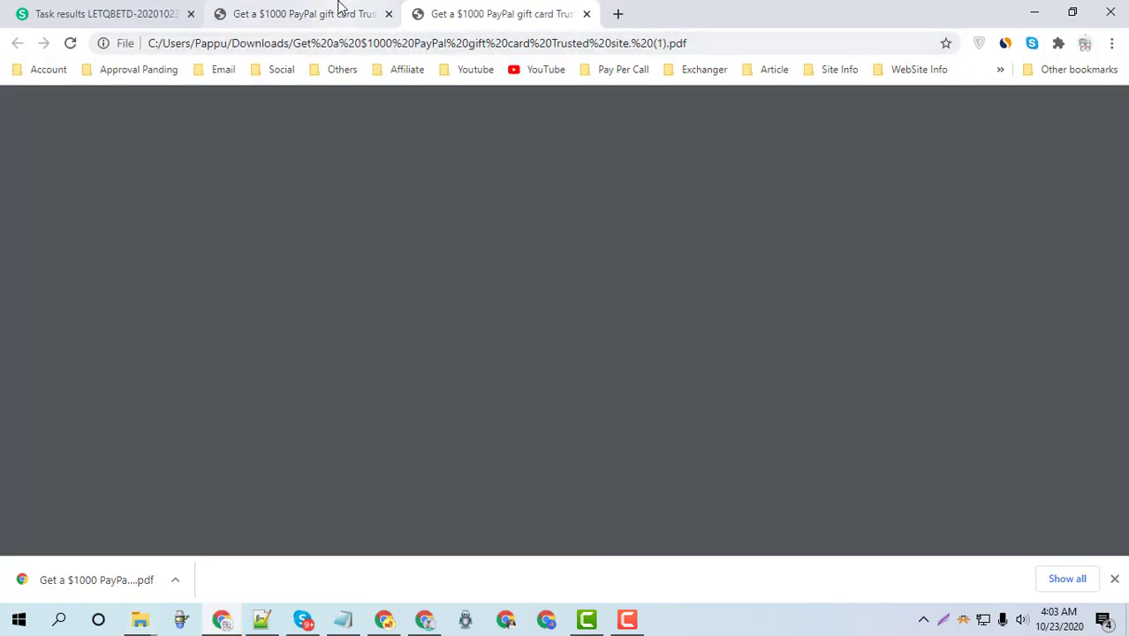
Step: Compare the original PDF with the edited copy, examining the area below the Sign Up Now banner and the link targets
left_click(338, 9)
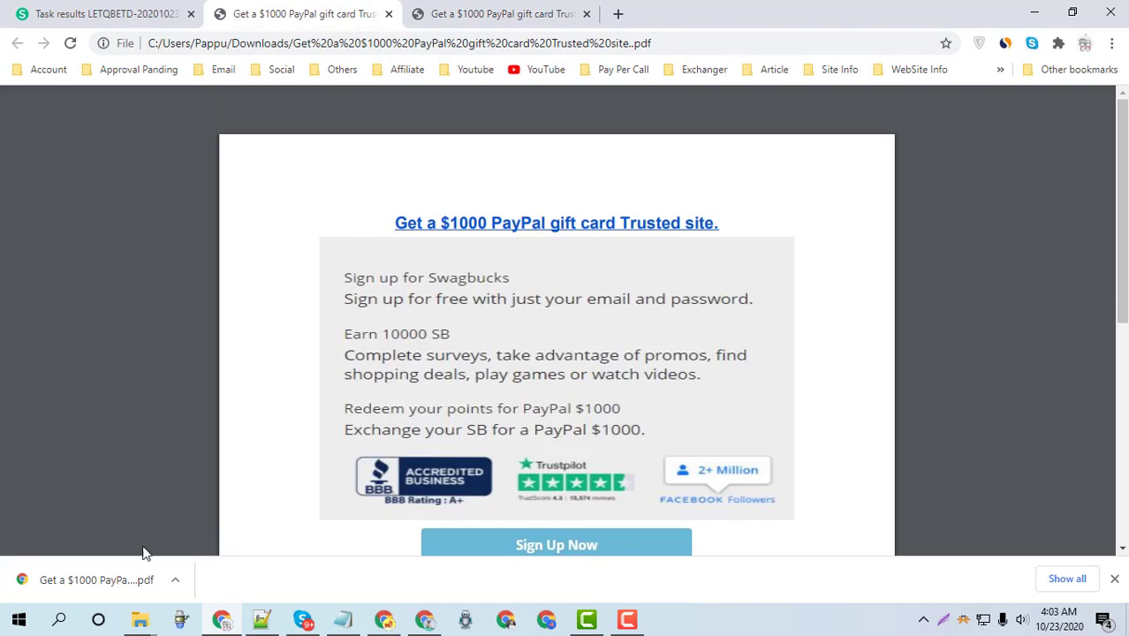
left_click(1115, 579)
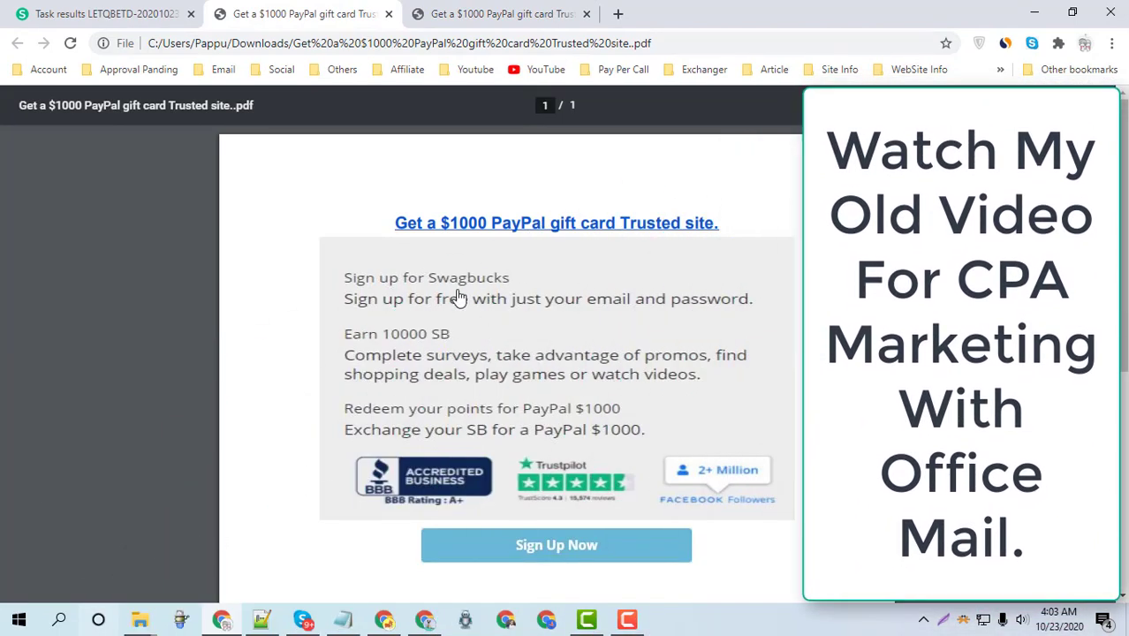
key("ctrl+Tab")
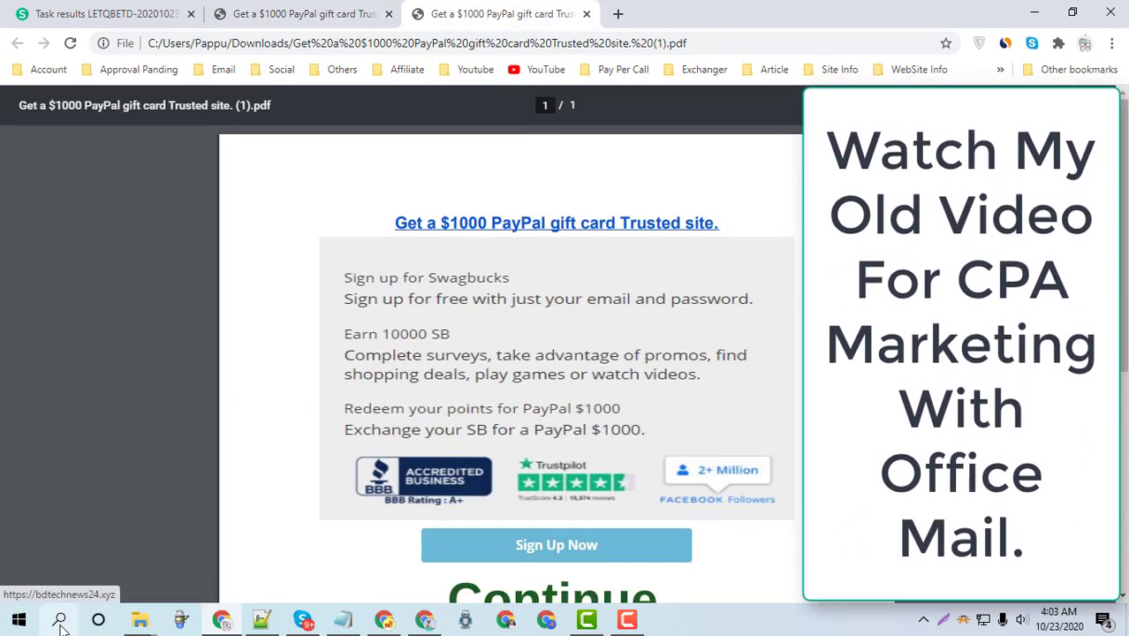
key("ctrl+shift+Tab")
scroll(570, 328, "down", 2)
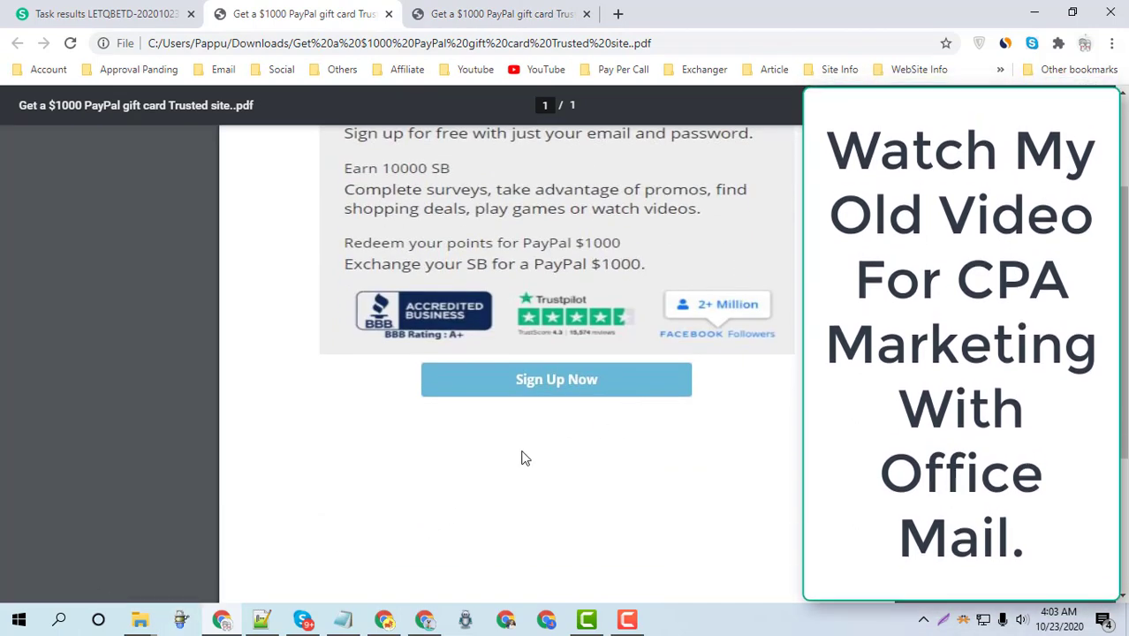
left_click(592, 6)
scroll(531, 265, "down", 3)
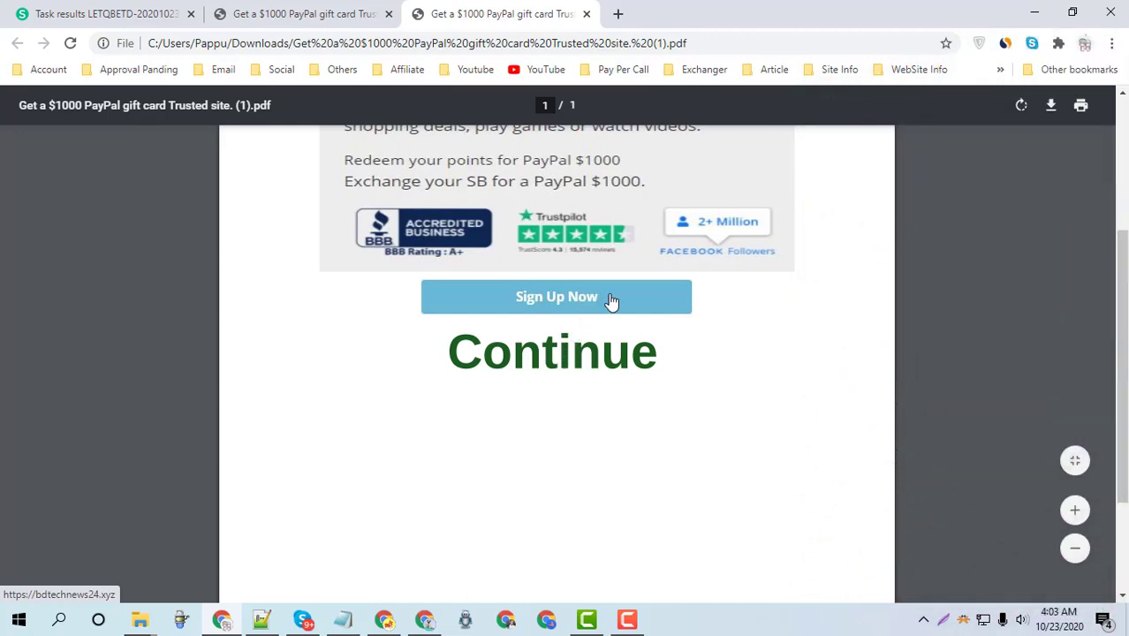
scroll(632, 297, "up", 3)
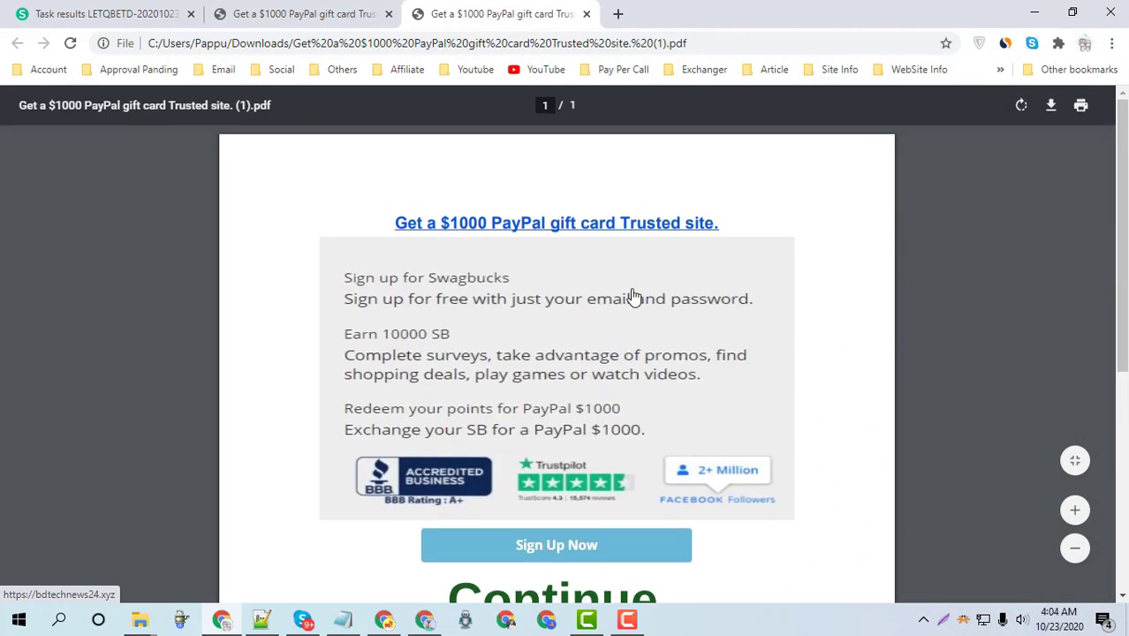